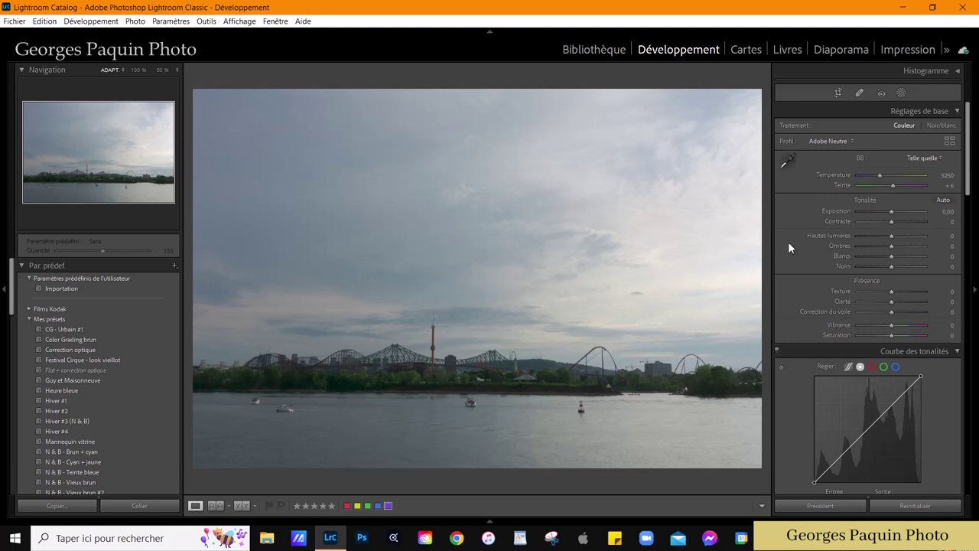
Add tone curve points that lower the shadows and midtones and slightly lift the highlights
{"action": "scroll", "coordinate": [789, 243], "scroll_direction": "down", "scroll_amount": 3}
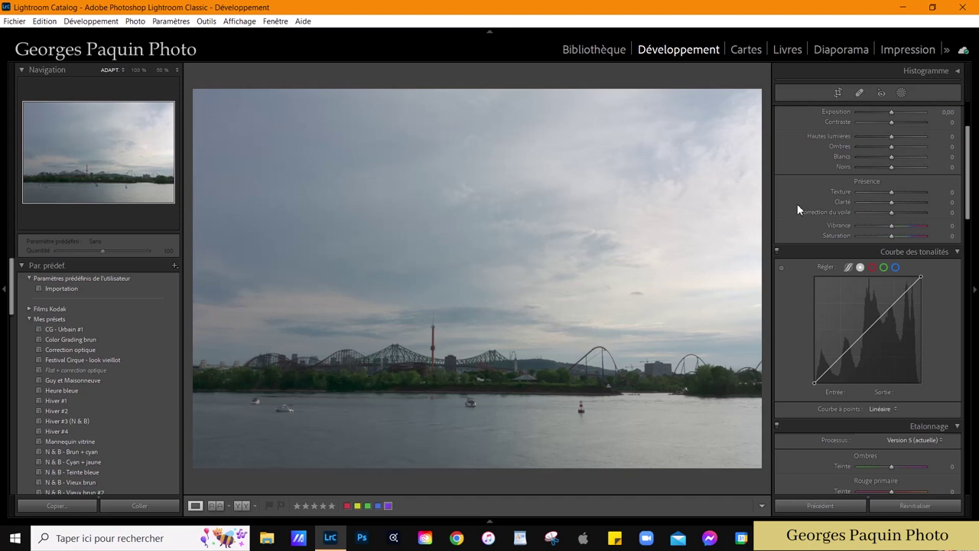
{"action": "scroll", "coordinate": [797, 205], "scroll_direction": "down", "scroll_amount": 3}
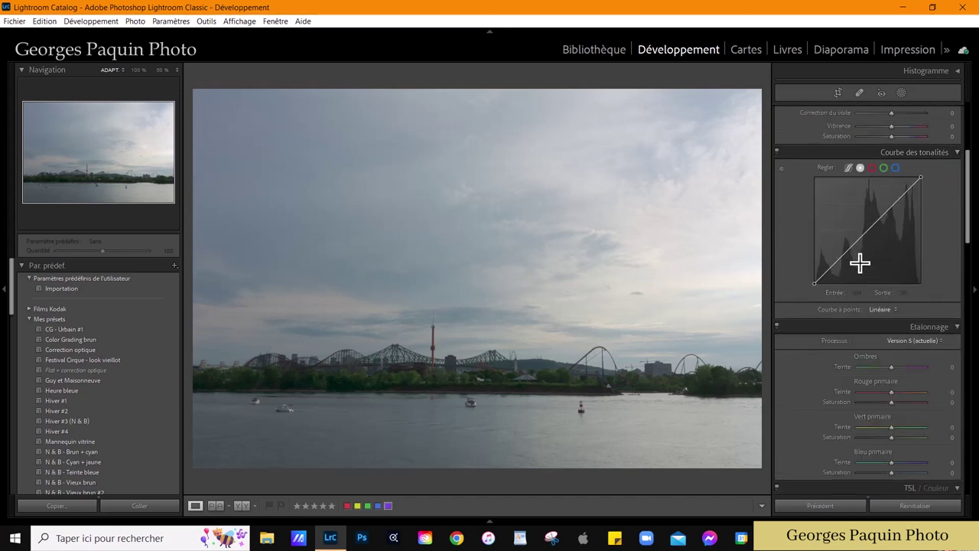
{"action": "left_click_drag", "start_coordinate": [838, 267], "coordinate": [838, 273]}
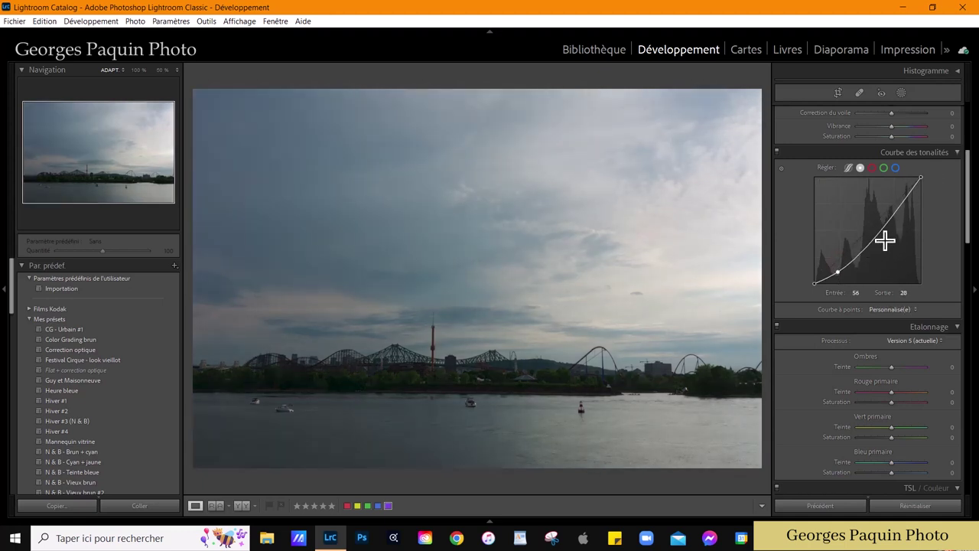
{"action": "left_click_drag", "start_coordinate": [880, 238], "coordinate": [883, 242]}
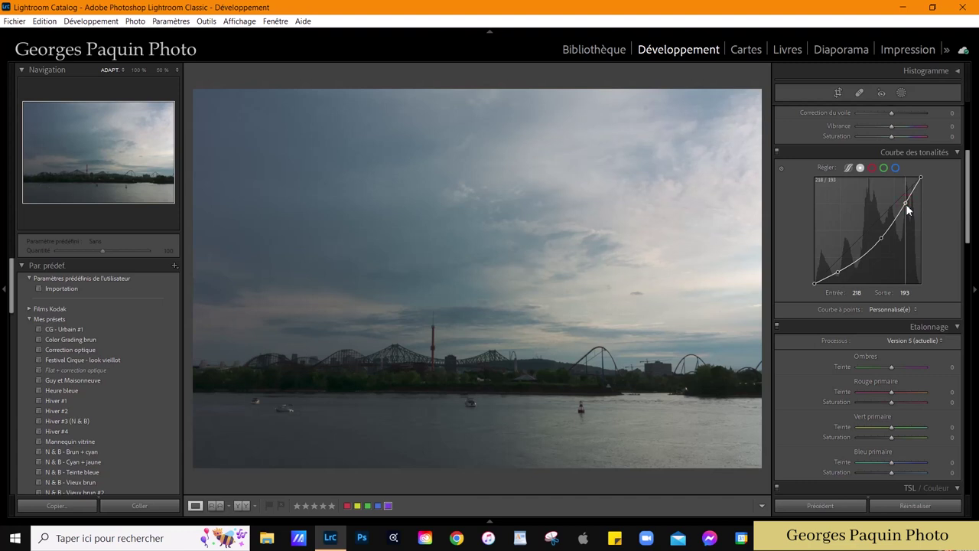
{"action": "left_click_drag", "start_coordinate": [906, 203], "coordinate": [904, 202]}
In Basic, set Blacks −26, Highlights −56, Contrast +17 and Exposure +0.20
{"action": "scroll", "coordinate": [823, 268], "scroll_direction": "up", "scroll_amount": 3}
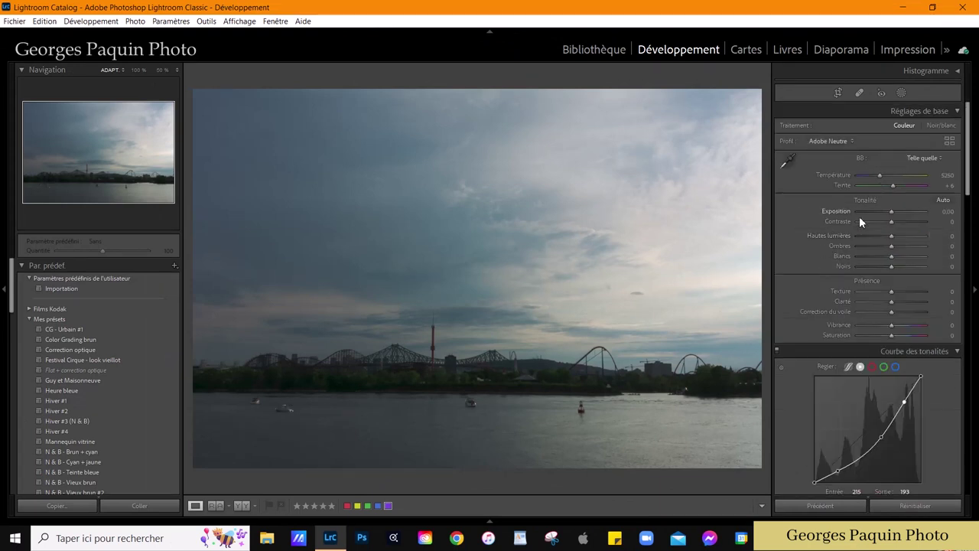
{"action": "mouse_move", "coordinate": [893, 267]}
{"action": "left_mouse_down"}
{"action": "mouse_move", "coordinate": [883, 267]}
{"action": "mouse_move", "coordinate": [902, 247]}
{"action": "mouse_move", "coordinate": [900, 257]}
{"action": "left_mouse_up"}
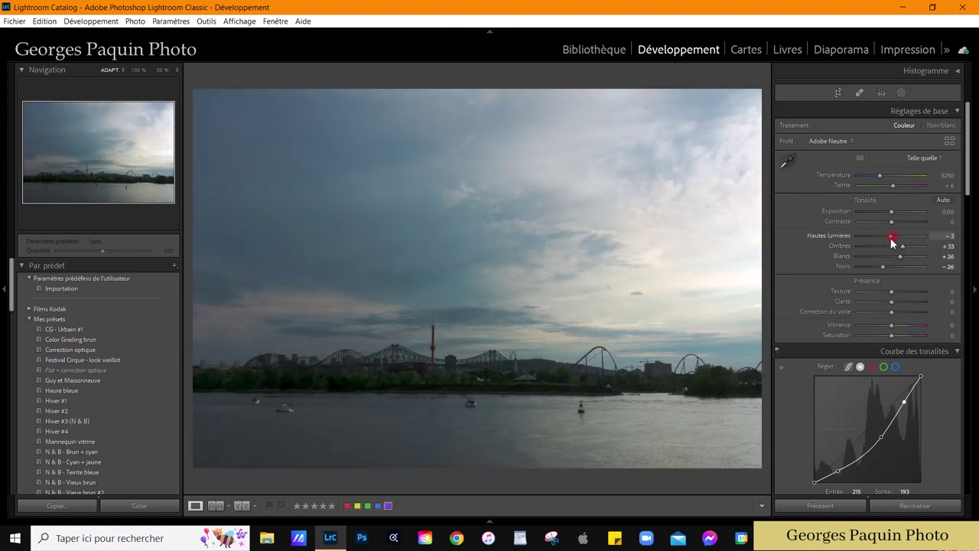
{"action": "left_click_drag", "start_coordinate": [881, 253], "coordinate": [874, 254]}
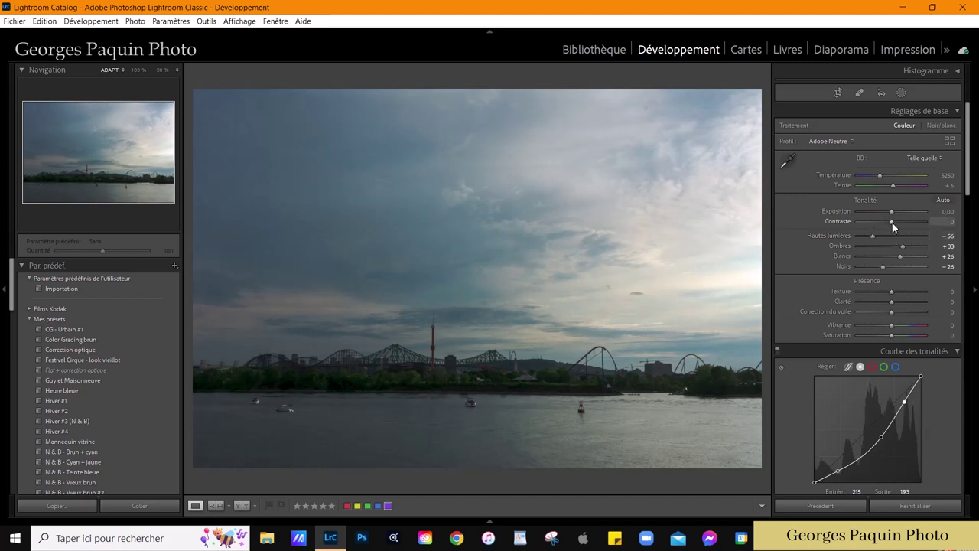
{"action": "left_click_drag", "start_coordinate": [893, 228], "coordinate": [897, 228]}
{"action": "left_click", "coordinate": [892, 212]}
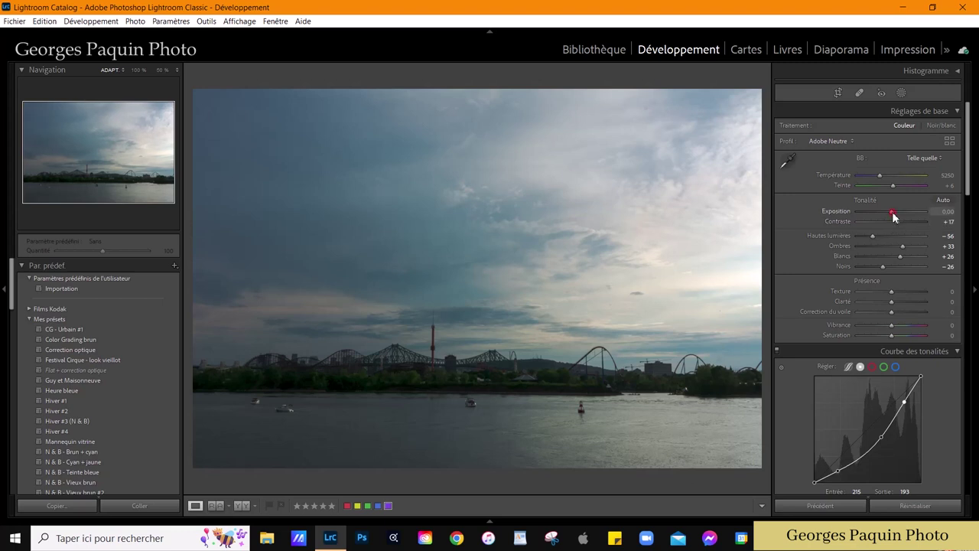
{"action": "left_click_drag", "start_coordinate": [892, 212], "coordinate": [893, 211]}
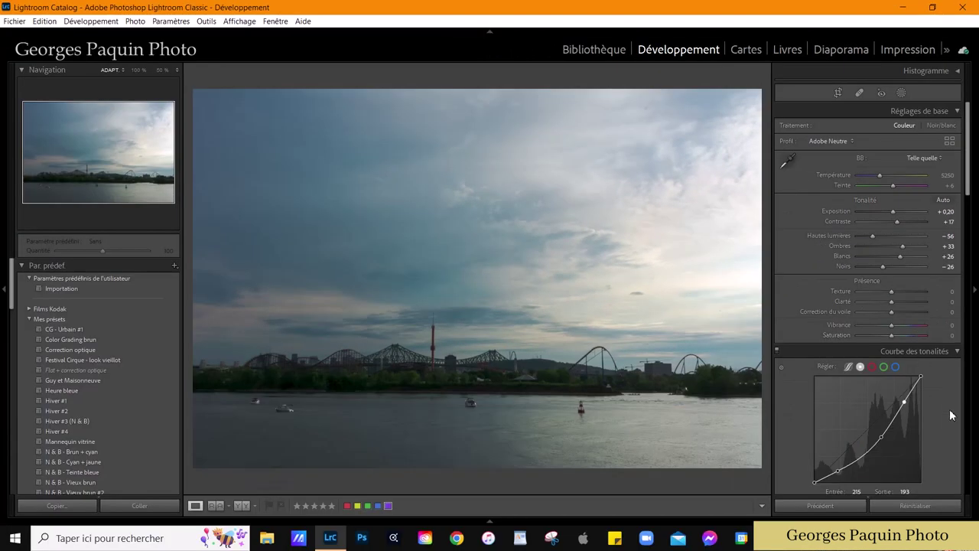
{"action": "scroll", "coordinate": [950, 409], "scroll_direction": "down", "scroll_amount": 3}
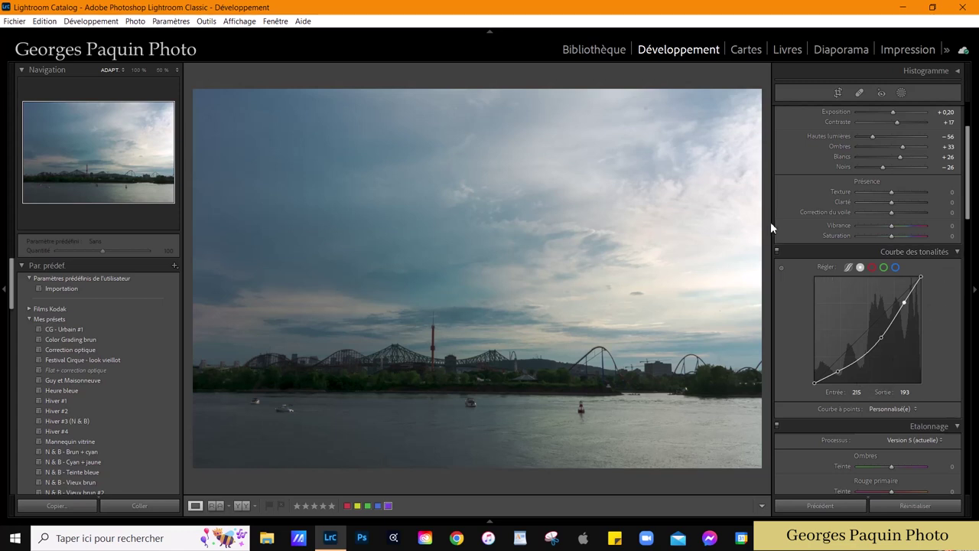
{"action": "scroll", "coordinate": [858, 273], "scroll_direction": "up", "scroll_amount": 3}
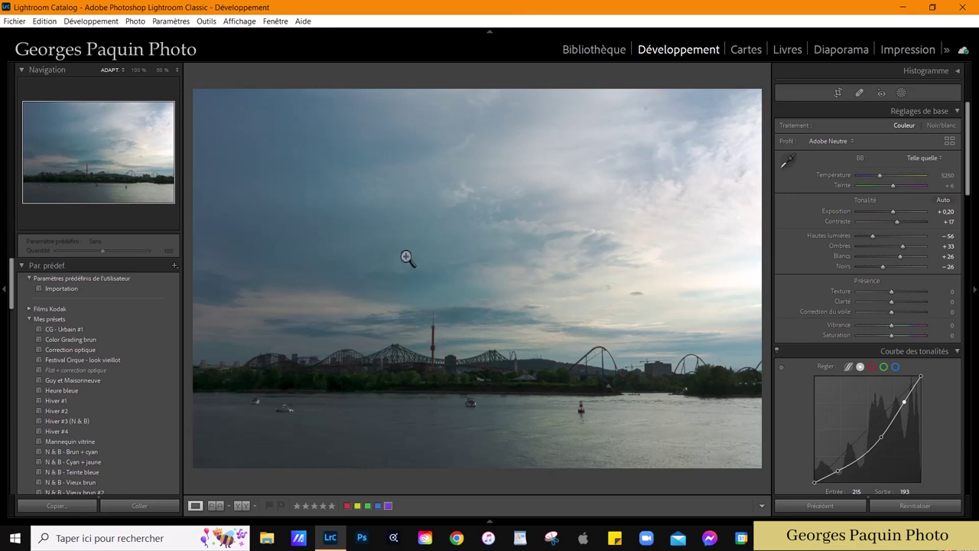
Warm the photo to temperature 6750 with tint +19
{"action": "left_click", "coordinate": [880, 175]}
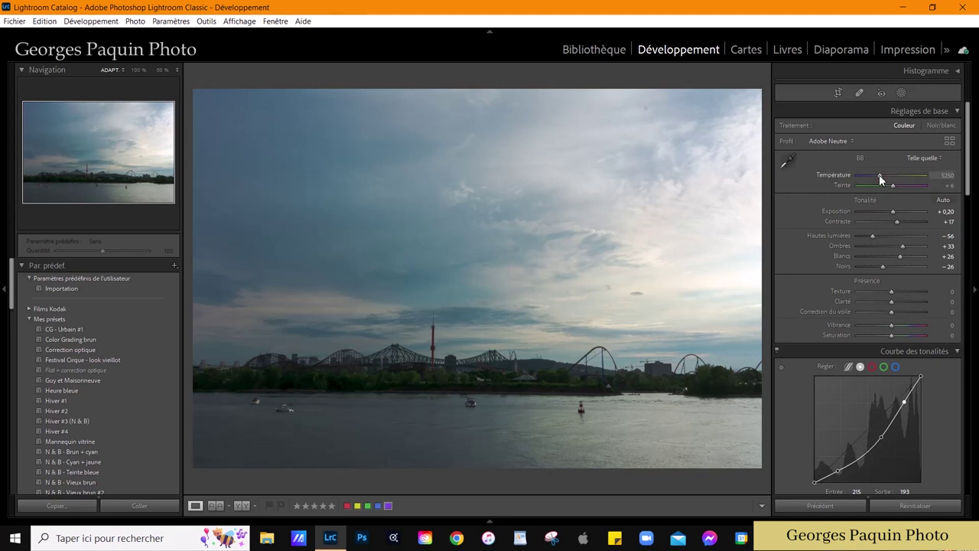
{"action": "scroll", "coordinate": [880, 175], "scroll_direction": "up", "scroll_amount": 3}
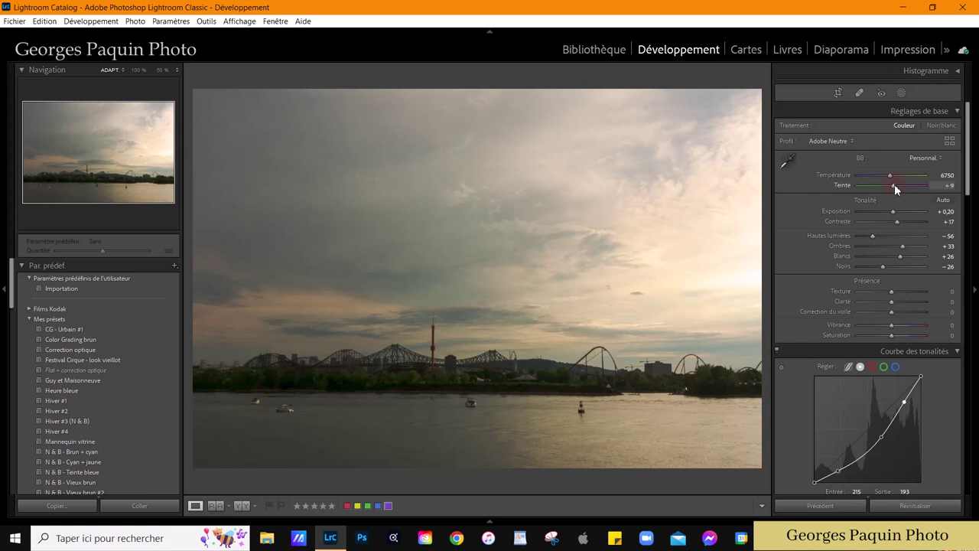
{"action": "left_click_drag", "start_coordinate": [894, 184], "coordinate": [896, 184]}
Draw a slightly tilted linear gradient from the sky down to the skyline, with the overlay hidden
{"action": "left_click", "coordinate": [902, 94]}
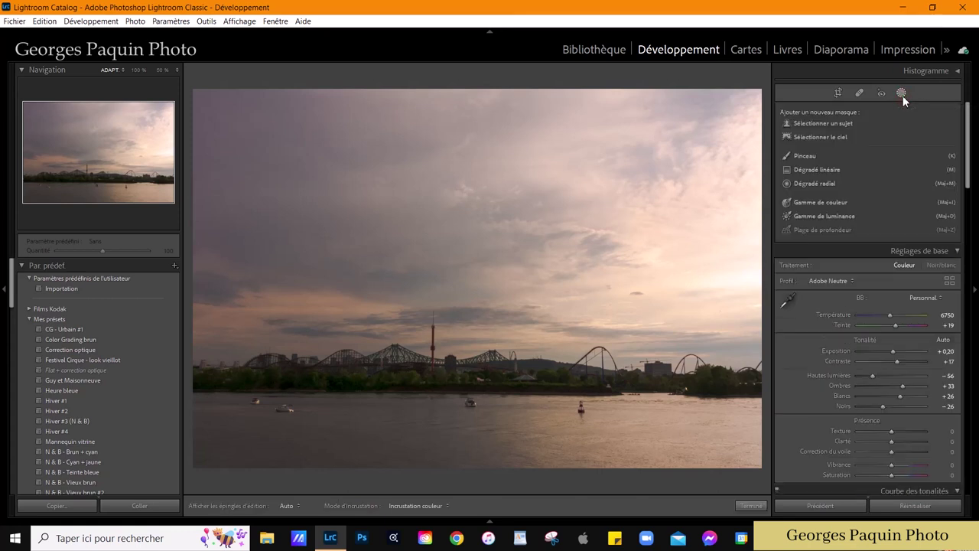
{"action": "left_click", "coordinate": [835, 169]}
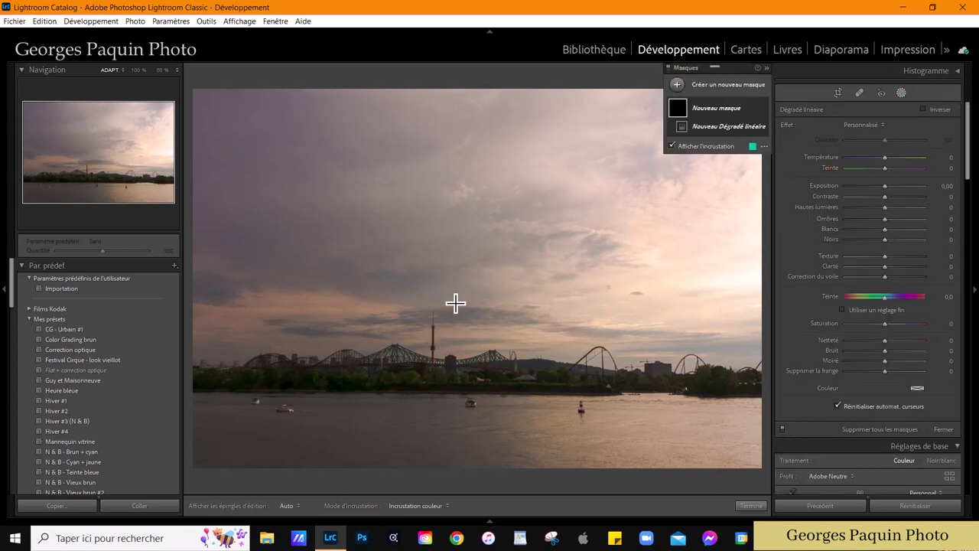
{"action": "left_click_drag", "start_coordinate": [453, 260], "coordinate": [459, 442]}
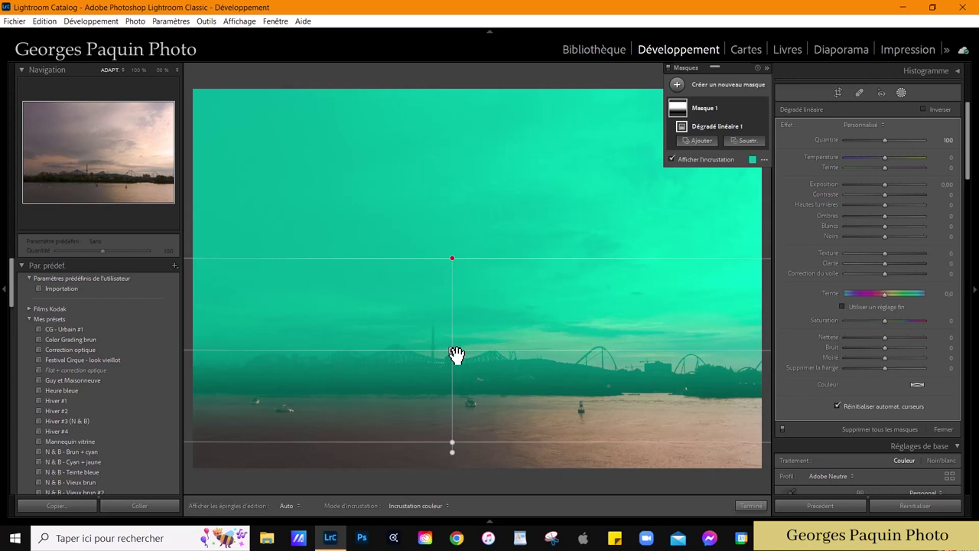
{"action": "left_click_drag", "start_coordinate": [456, 354], "coordinate": [459, 310]}
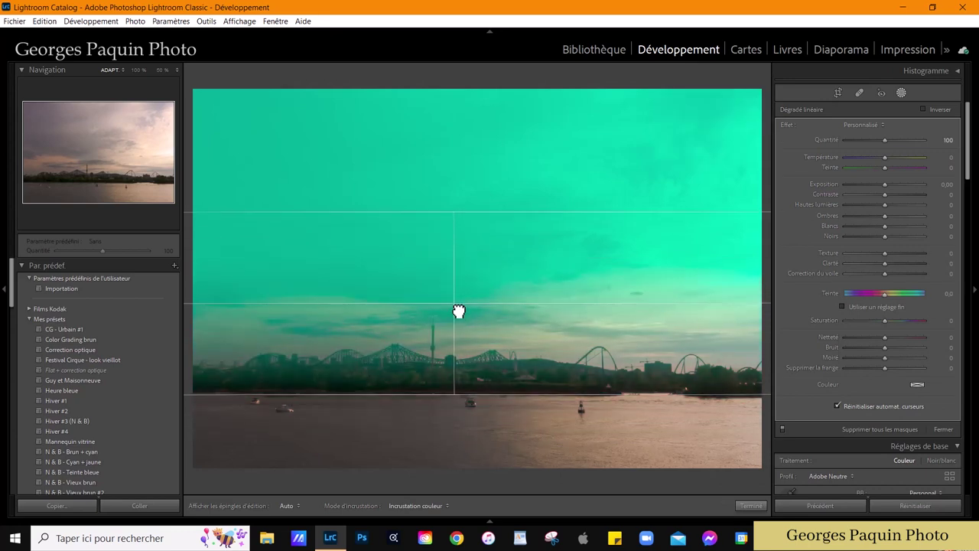
{"action": "mouse_move", "coordinate": [668, 310]}
{"action": "left_mouse_down"}
{"action": "mouse_move", "coordinate": [665, 326]}
{"action": "mouse_move", "coordinate": [673, 318]}
{"action": "left_mouse_up"}
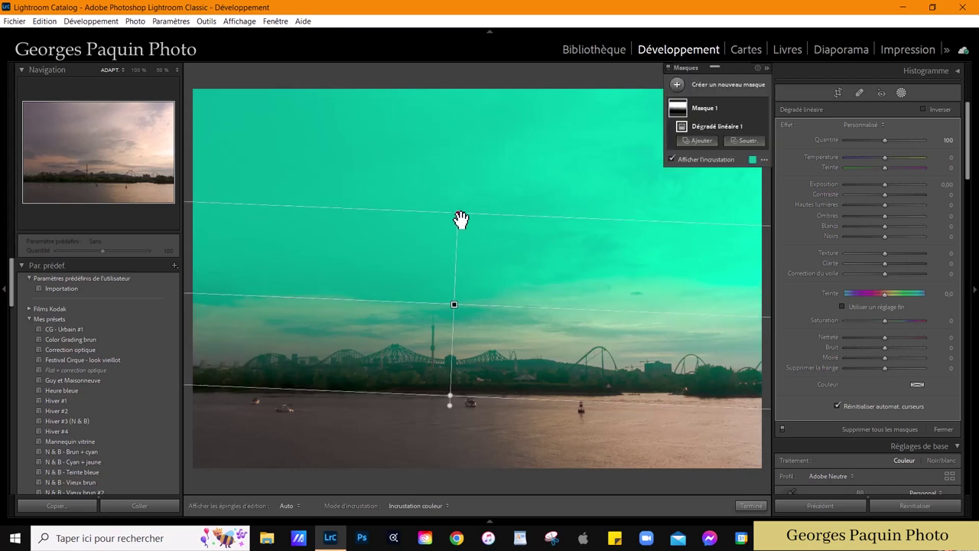
{"action": "left_click_drag", "start_coordinate": [461, 221], "coordinate": [459, 240]}
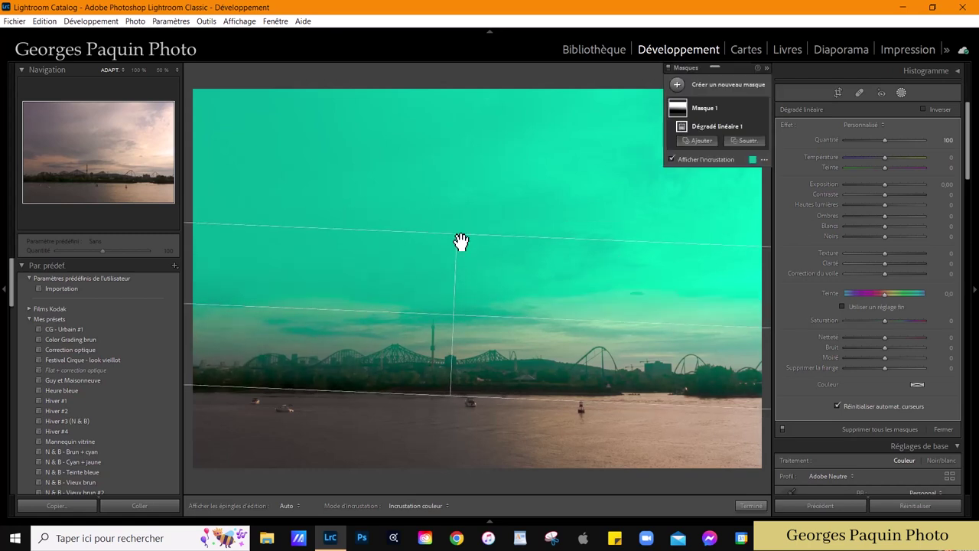
{"action": "left_click", "coordinate": [703, 158]}
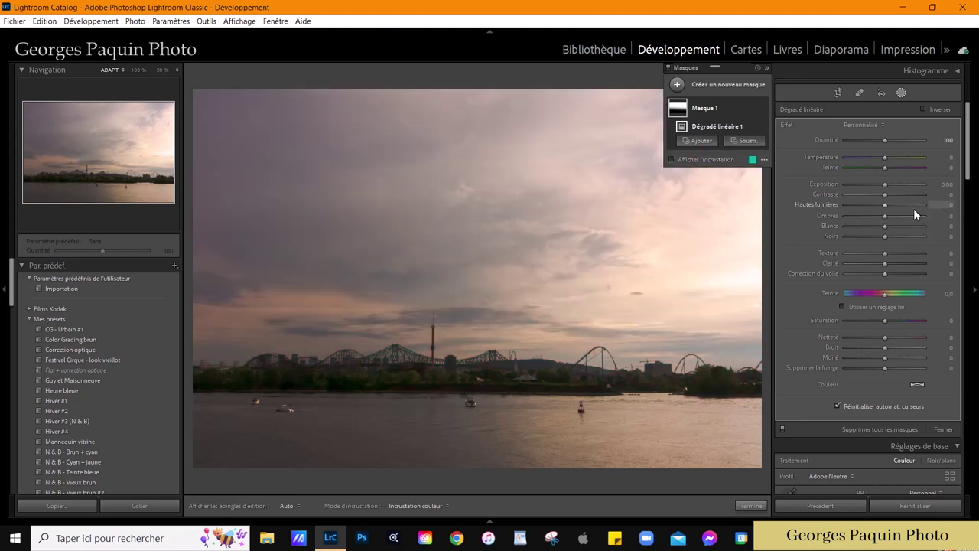
Give the sky mask deeper blacks, exposure −0.20, lifted shadows, clarity 17 and some dehaze
{"action": "left_click_drag", "start_coordinate": [885, 236], "coordinate": [860, 259]}
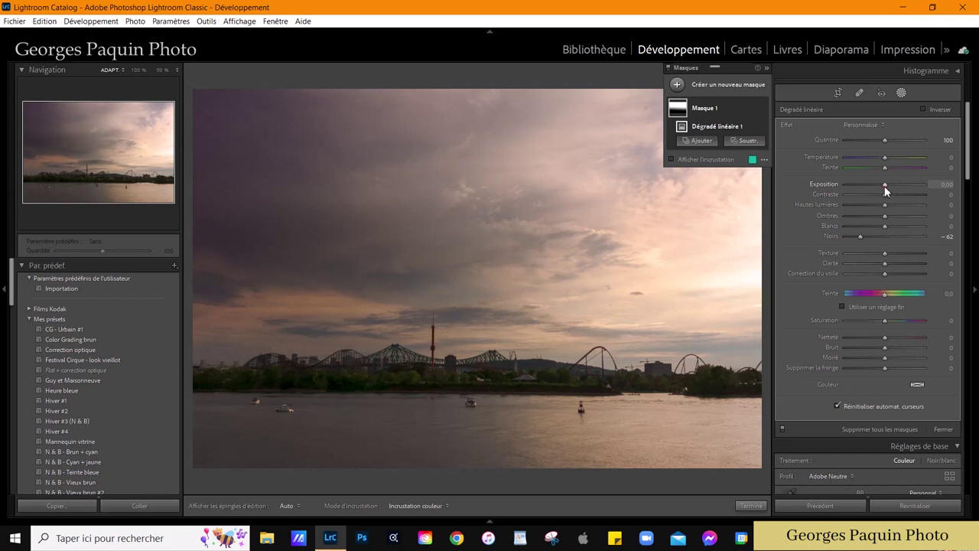
{"action": "left_click_drag", "start_coordinate": [885, 185], "coordinate": [892, 196]}
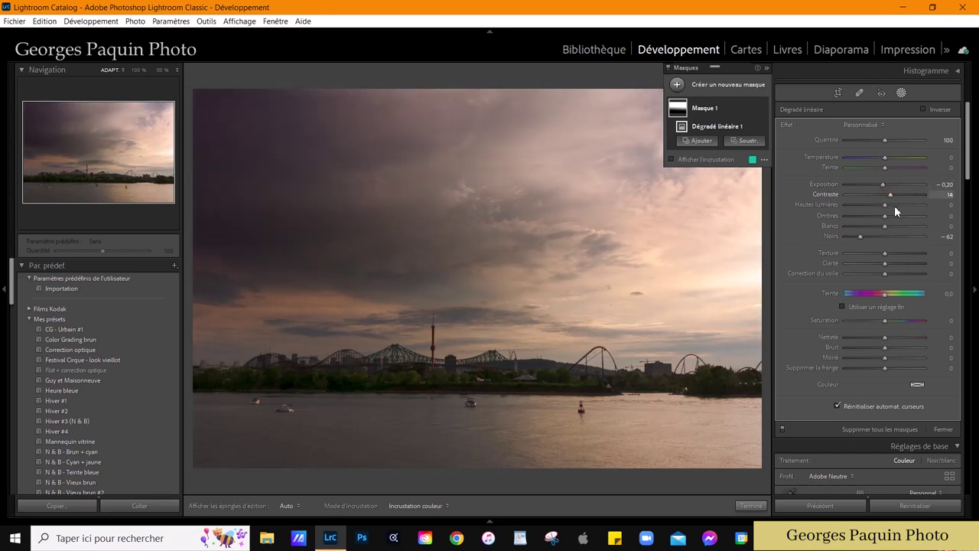
{"action": "mouse_move", "coordinate": [886, 227]}
{"action": "left_mouse_down"}
{"action": "mouse_move", "coordinate": [892, 232]}
{"action": "mouse_move", "coordinate": [860, 225]}
{"action": "left_mouse_up"}
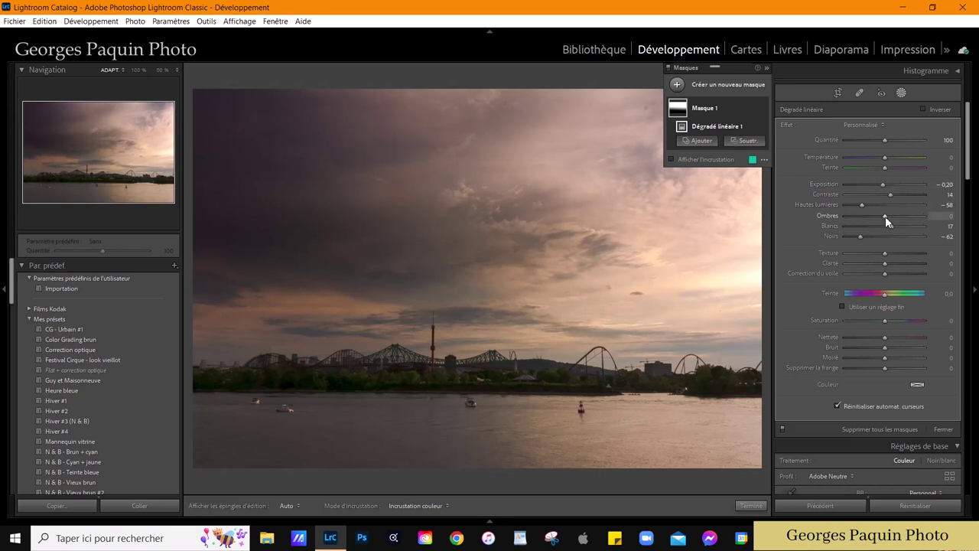
{"action": "left_click_drag", "start_coordinate": [892, 216], "coordinate": [895, 215]}
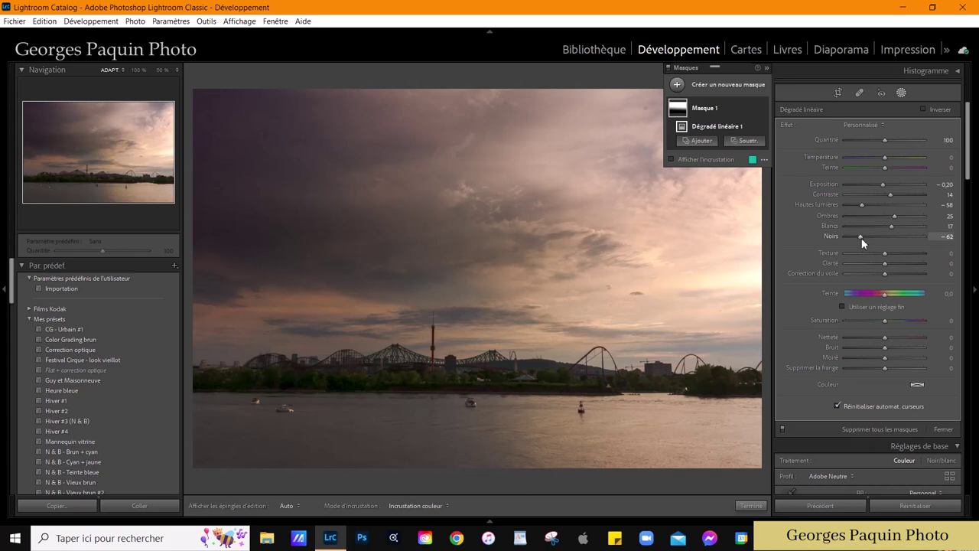
{"action": "left_click_drag", "start_coordinate": [861, 238], "coordinate": [865, 236]}
{"action": "left_click_drag", "start_coordinate": [885, 263], "coordinate": [892, 263]}
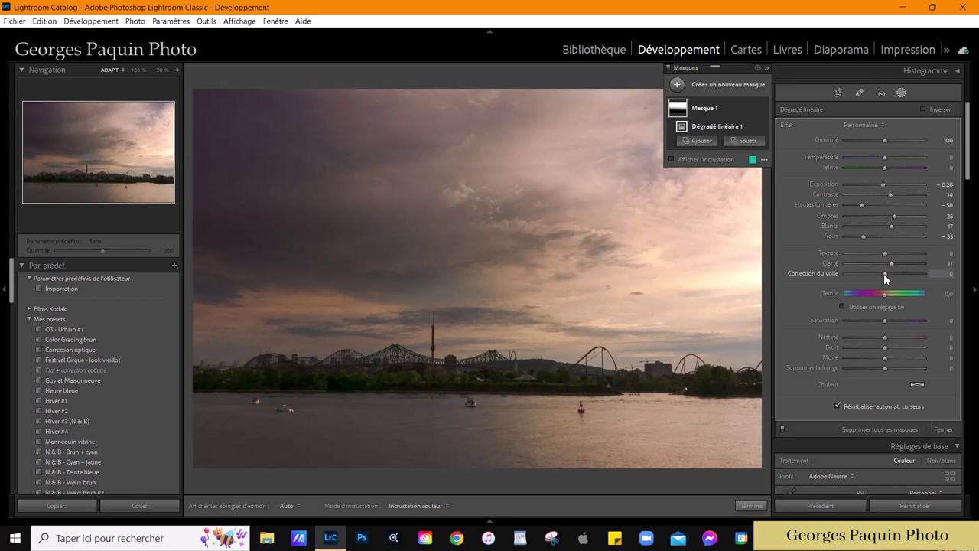
{"action": "left_click_drag", "start_coordinate": [886, 276], "coordinate": [888, 278]}
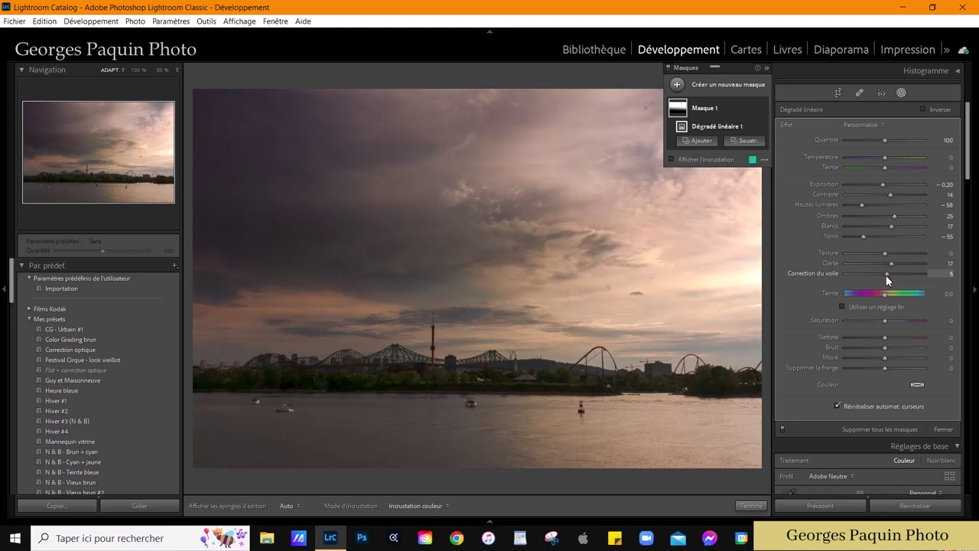
Refine the sky mask to dehaze 4, lifted blacks, whites 9 and exposure −0.20, then exit masking
{"action": "left_click_drag", "start_coordinate": [886, 275], "coordinate": [884, 276]}
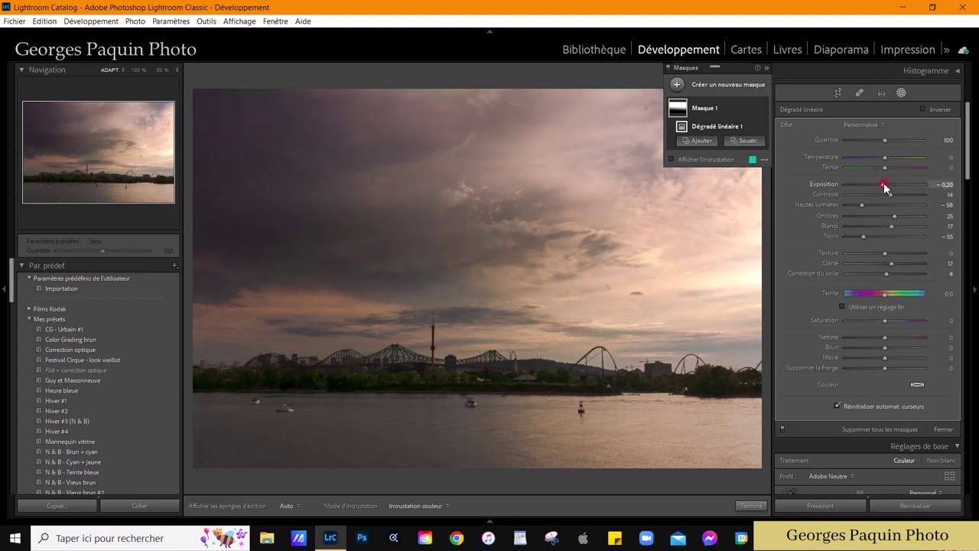
{"action": "left_click_drag", "start_coordinate": [884, 182], "coordinate": [886, 182]}
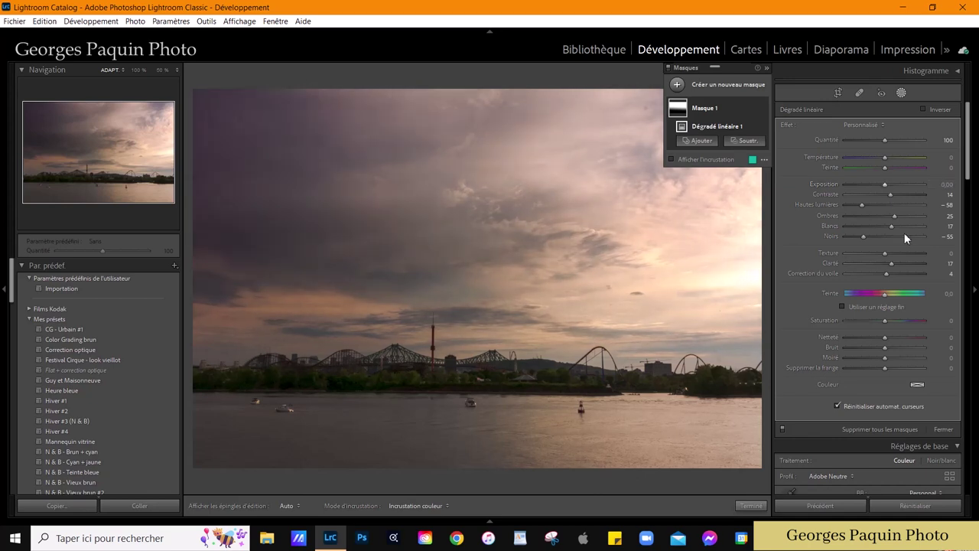
{"action": "left_click_drag", "start_coordinate": [864, 238], "coordinate": [898, 220]}
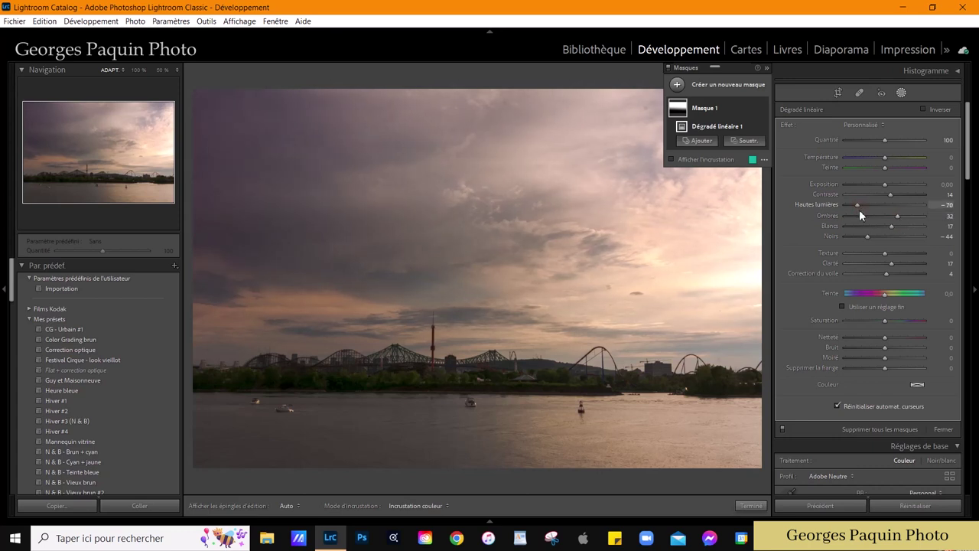
{"action": "left_click_drag", "start_coordinate": [890, 228], "coordinate": [887, 228]}
{"action": "left_click_drag", "start_coordinate": [885, 188], "coordinate": [886, 189]}
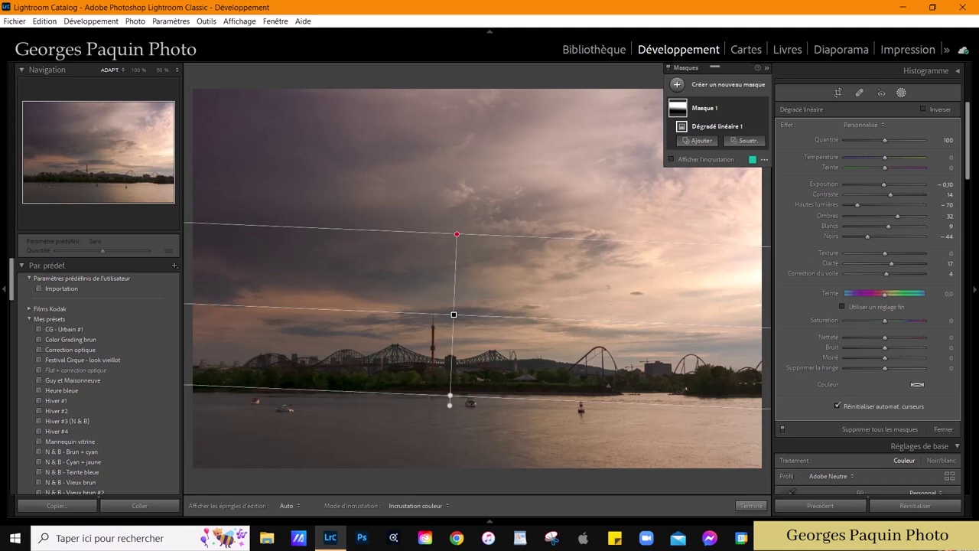
{"action": "left_click", "coordinate": [751, 506]}
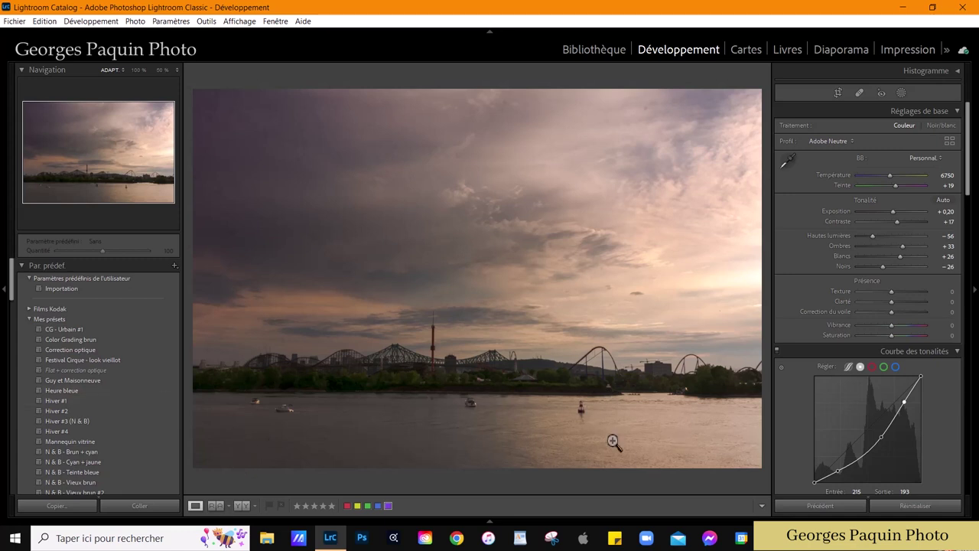
Draw a second linear gradient upward over the river, with the overlay hidden
{"action": "left_click", "coordinate": [902, 93]}
{"action": "left_click", "coordinate": [677, 84]}
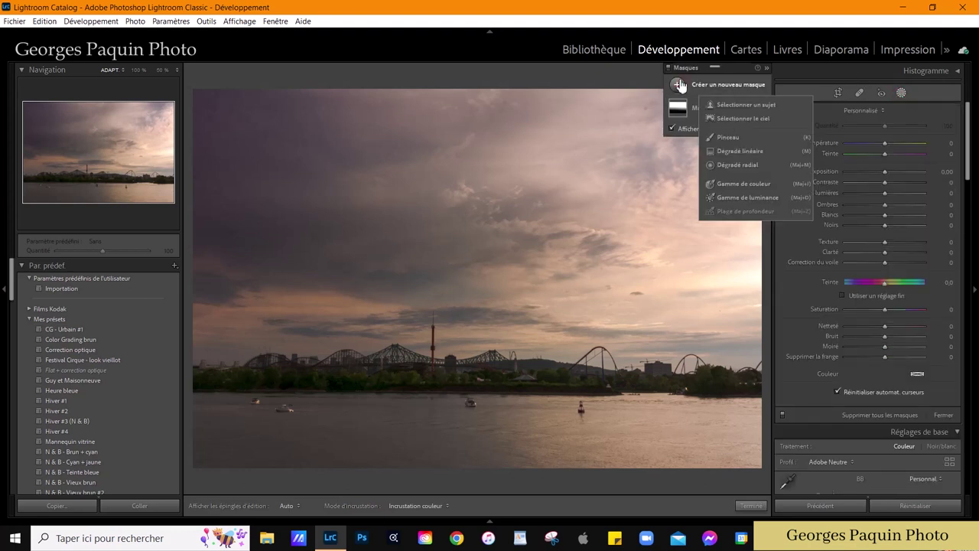
{"action": "left_click", "coordinate": [736, 154]}
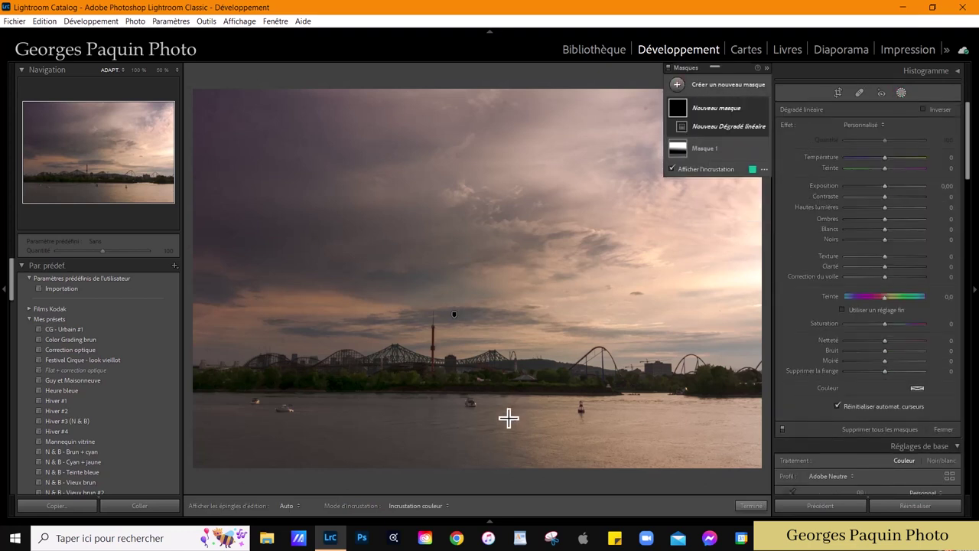
{"action": "left_click_drag", "start_coordinate": [501, 417], "coordinate": [505, 339]}
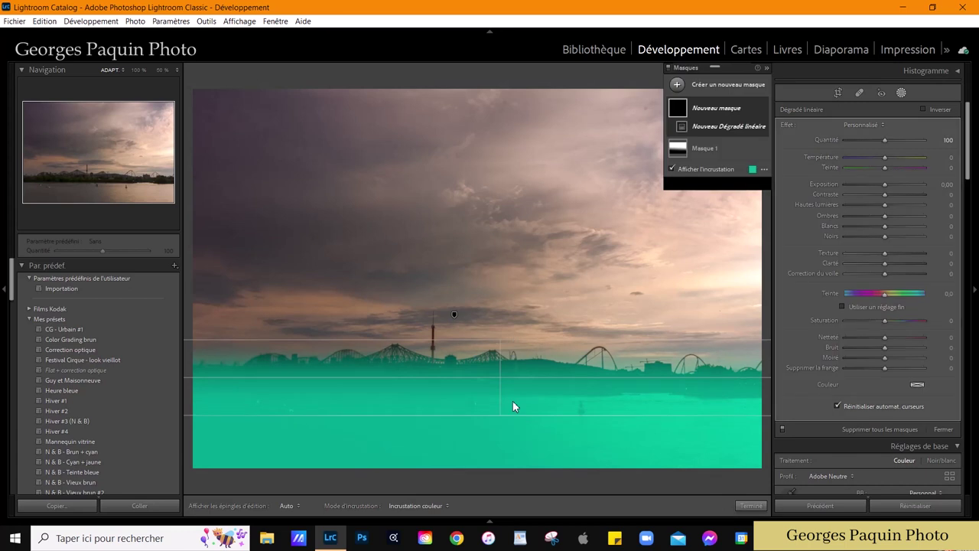
{"action": "left_click_drag", "start_coordinate": [505, 380], "coordinate": [499, 400]}
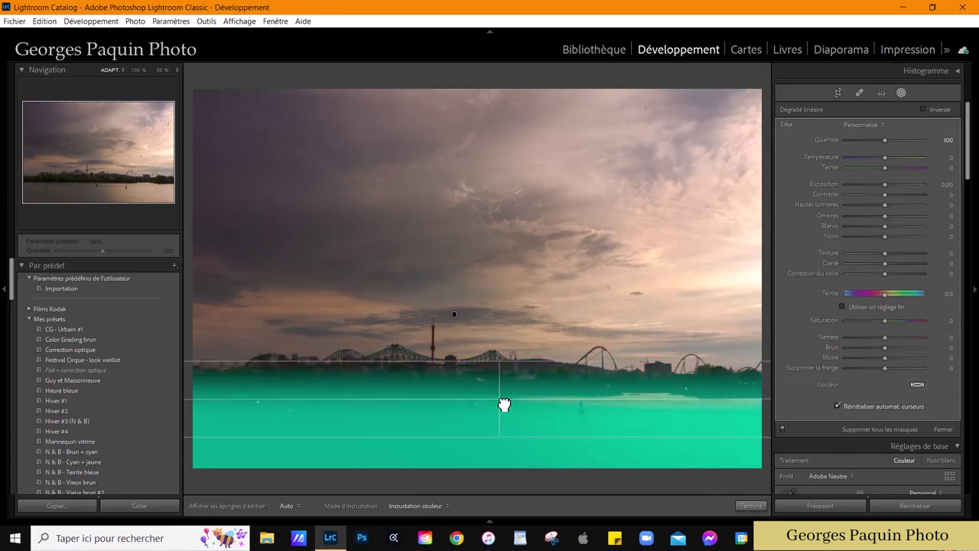
{"action": "left_click", "coordinate": [694, 182]}
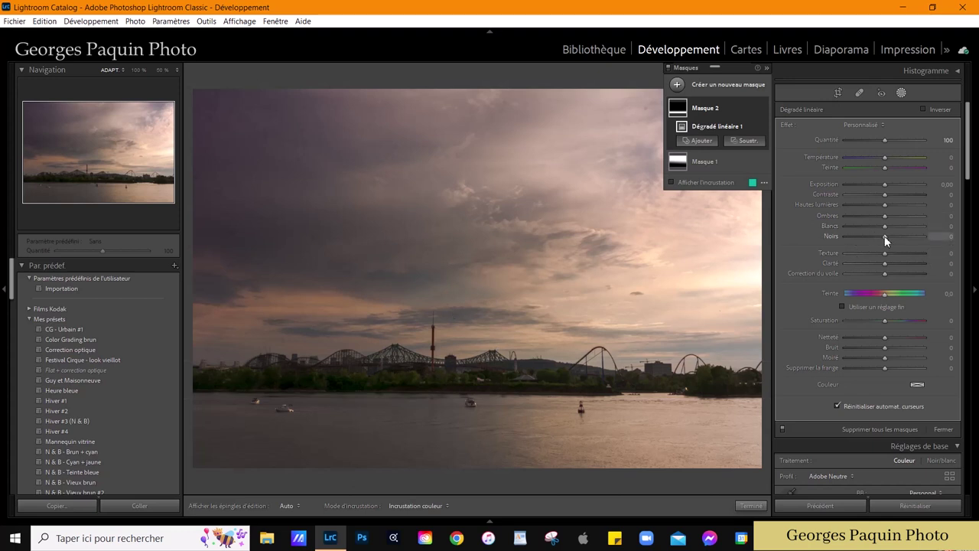
Set the river mask to blacks −21, highlights +52 and clarity 17, then hide it
{"action": "left_click_drag", "start_coordinate": [884, 235], "coordinate": [876, 243]}
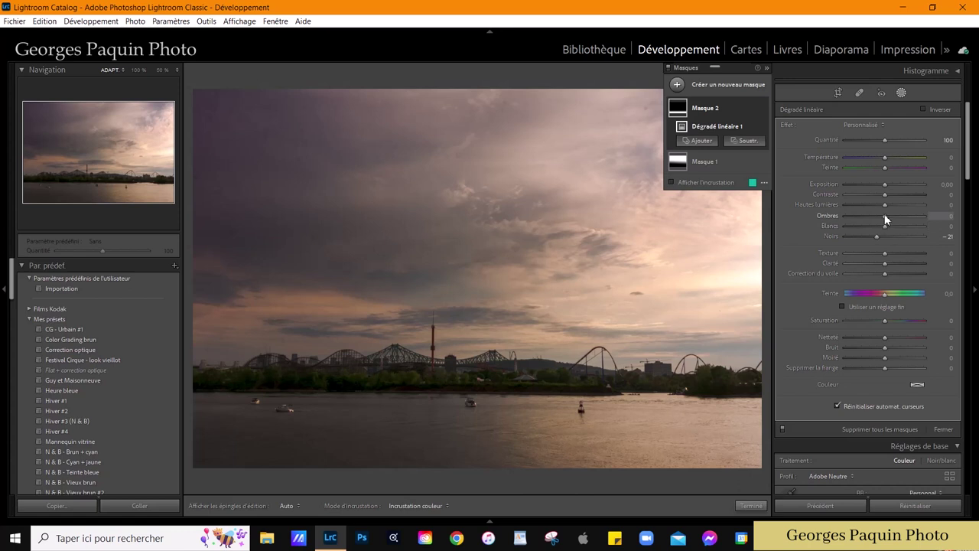
{"action": "mouse_move", "coordinate": [886, 205]}
{"action": "left_mouse_down"}
{"action": "mouse_move", "coordinate": [905, 206]}
{"action": "mouse_move", "coordinate": [890, 226]}
{"action": "mouse_move", "coordinate": [889, 193]}
{"action": "left_mouse_up"}
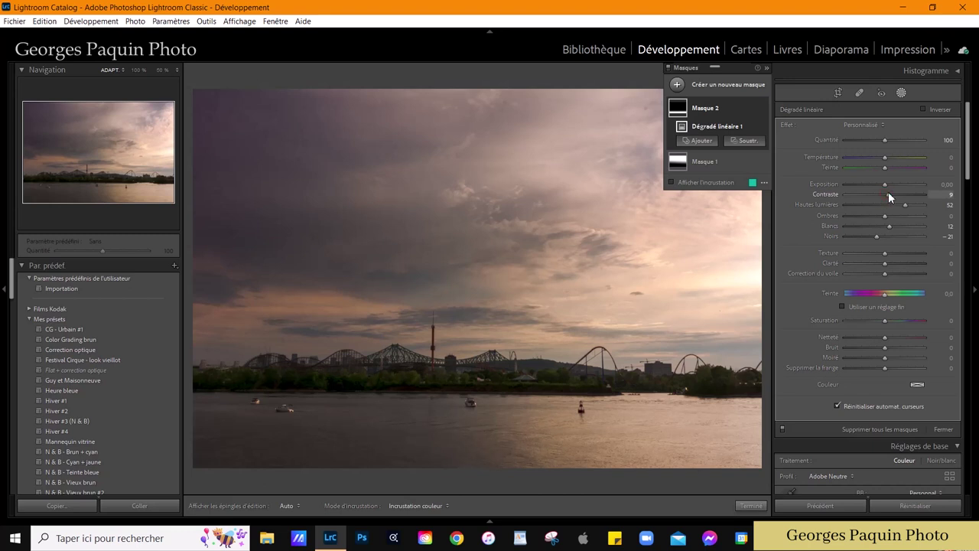
{"action": "left_click", "coordinate": [885, 264]}
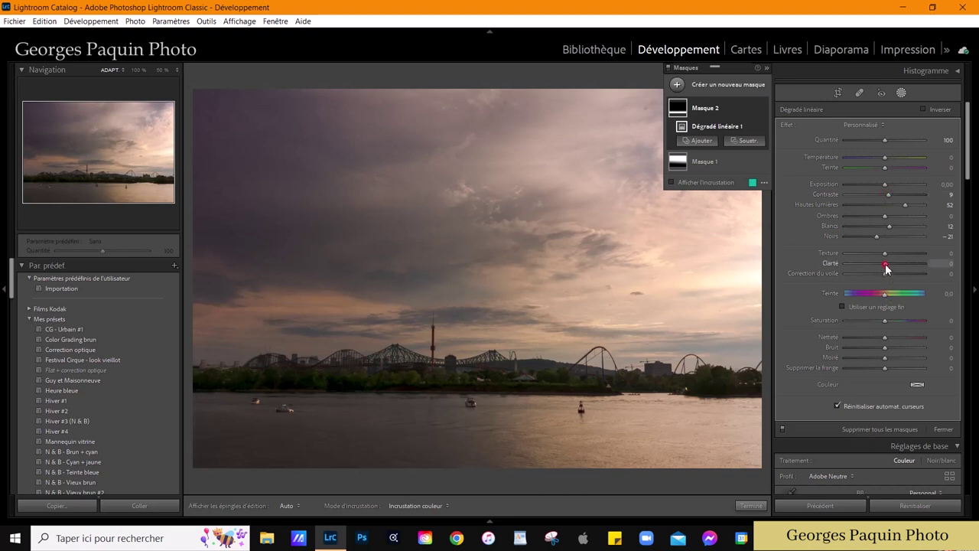
{"action": "left_click_drag", "start_coordinate": [889, 264], "coordinate": [891, 263]}
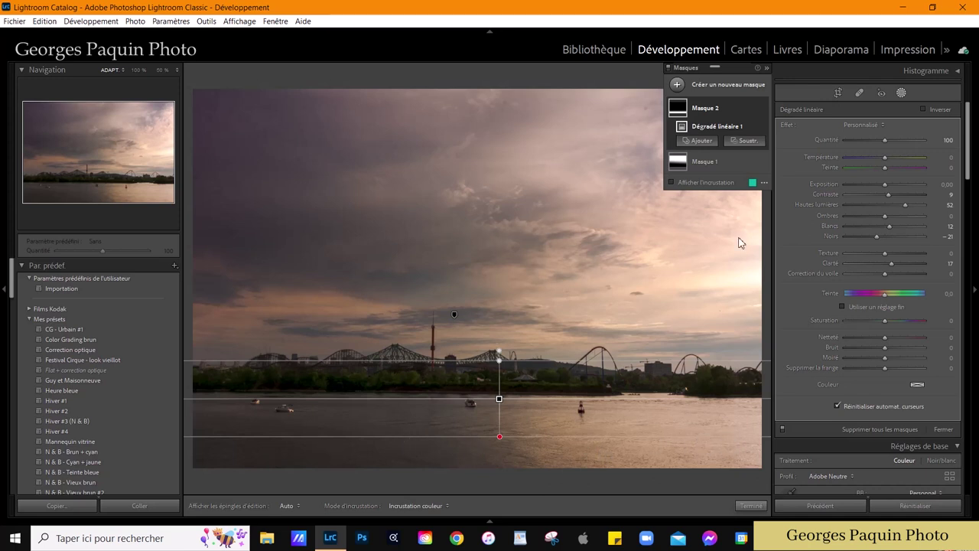
{"action": "left_click", "coordinate": [763, 108]}
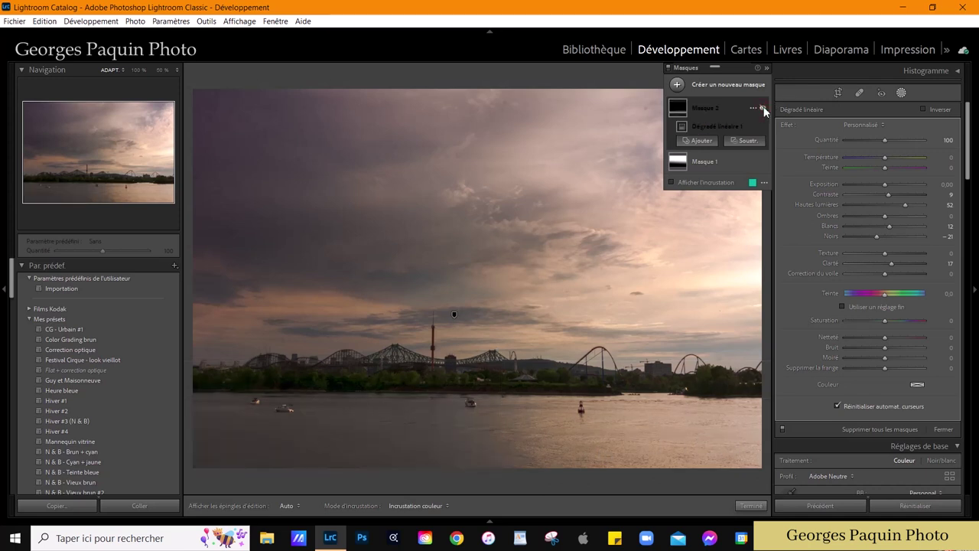
Toggle the river mask on and off to compare, then exit masking
{"action": "left_click", "coordinate": [763, 108]}
{"action": "left_click", "coordinate": [762, 108]}
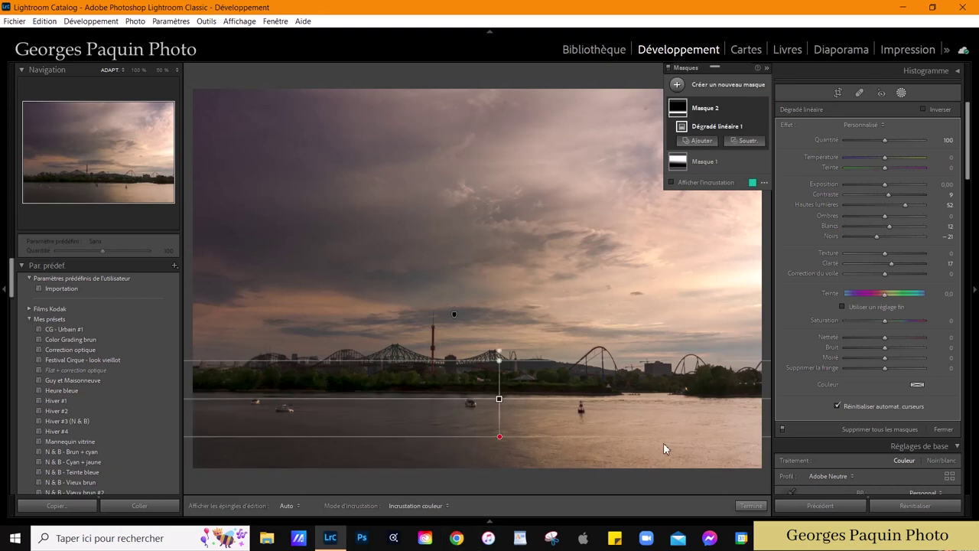
{"action": "left_click", "coordinate": [751, 506]}
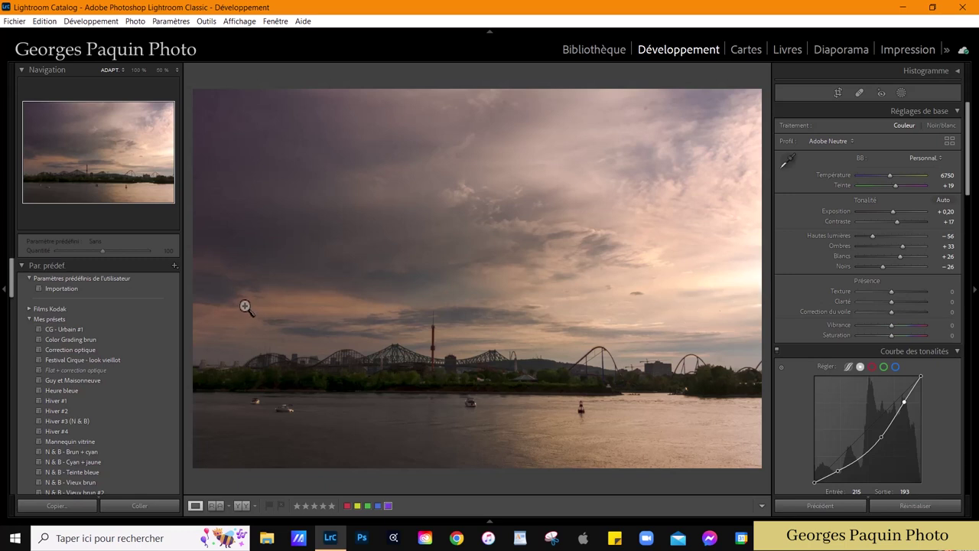
Draw a third linear gradient over the right side and lower its exposure to −0.20
{"action": "left_click", "coordinate": [901, 93]}
{"action": "left_click", "coordinate": [676, 85]}
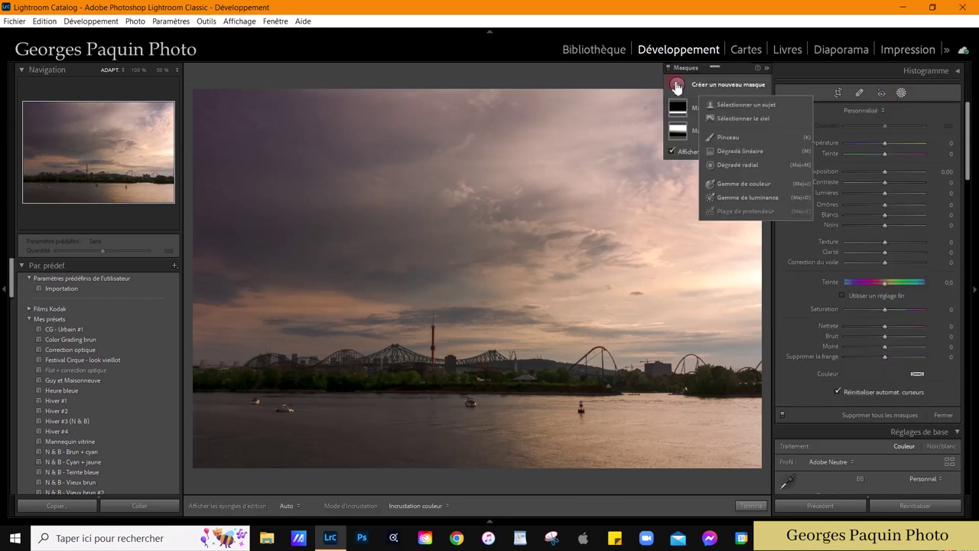
{"action": "left_click", "coordinate": [753, 151]}
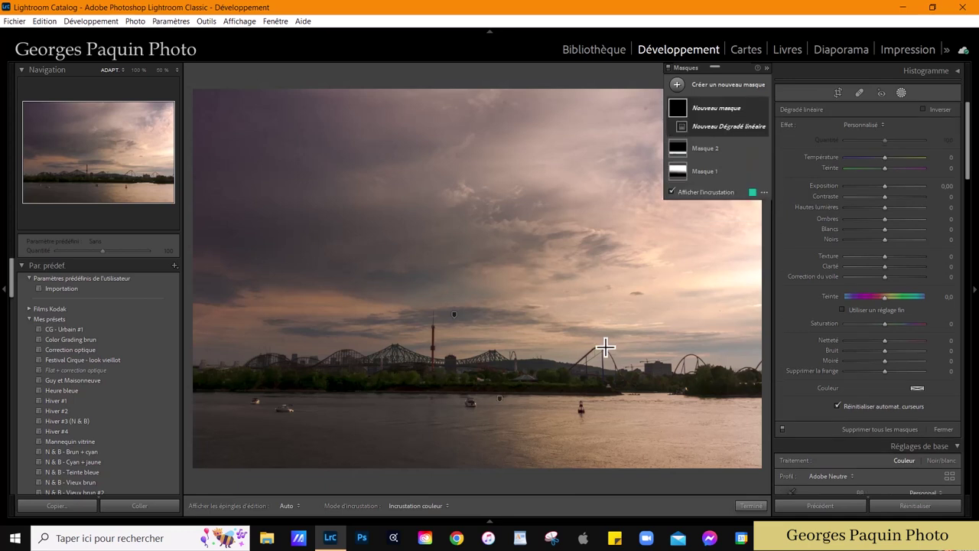
{"action": "left_click_drag", "start_coordinate": [572, 279], "coordinate": [350, 279]}
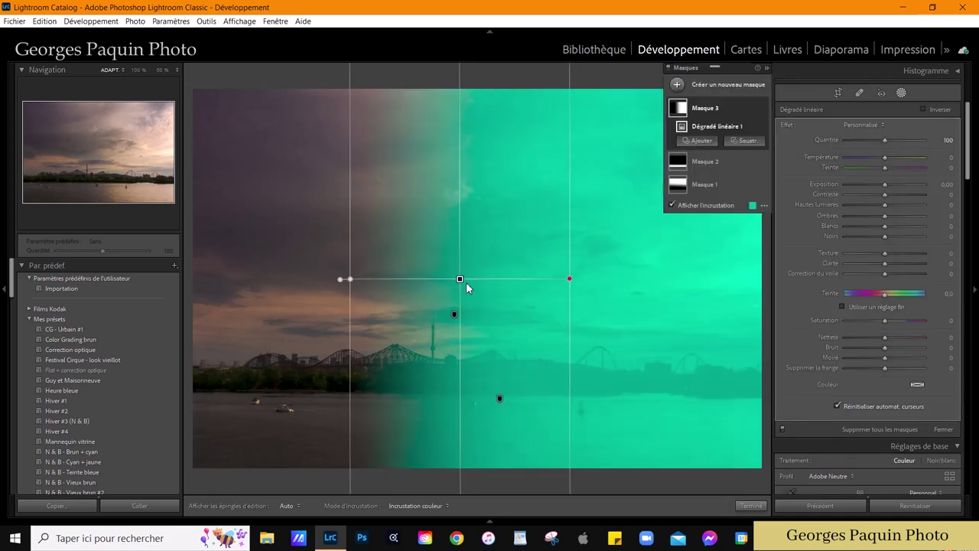
{"action": "left_click_drag", "start_coordinate": [464, 283], "coordinate": [559, 293]}
{"action": "left_click", "coordinate": [715, 205]}
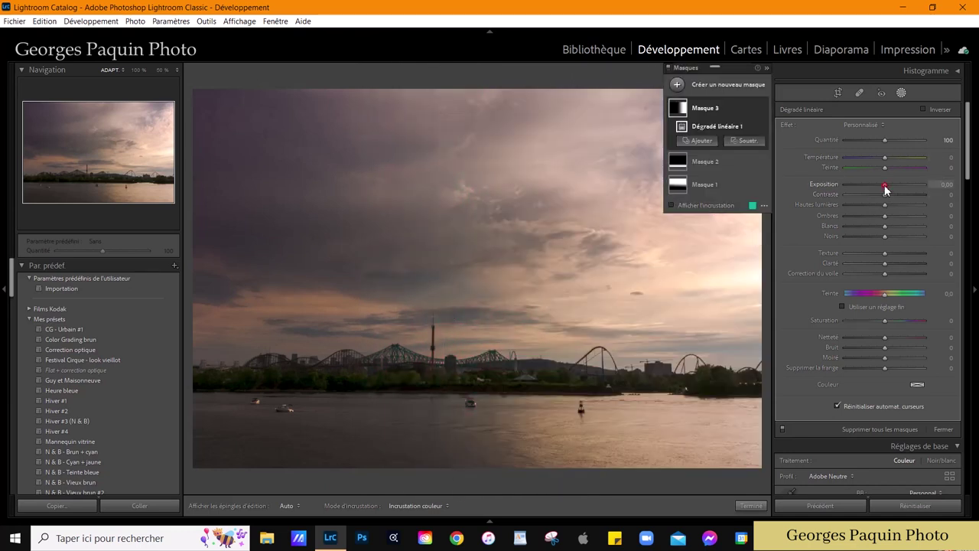
{"action": "key", "text": "Down"}
{"action": "key", "text": "Down"}
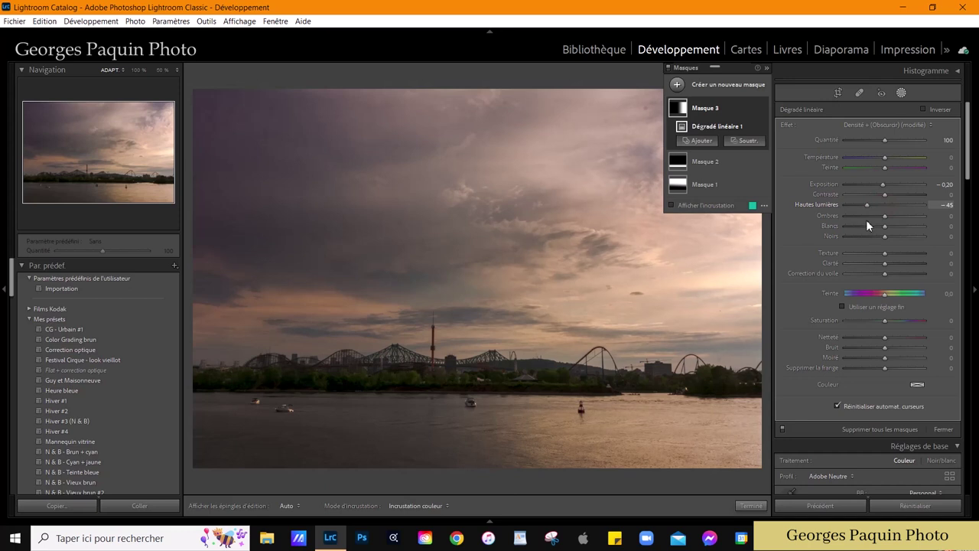
Lower Mask 3 highlights to −45, move the Masks panel aside, and exit masking
{"action": "left_click_drag", "start_coordinate": [878, 210], "coordinate": [860, 225]}
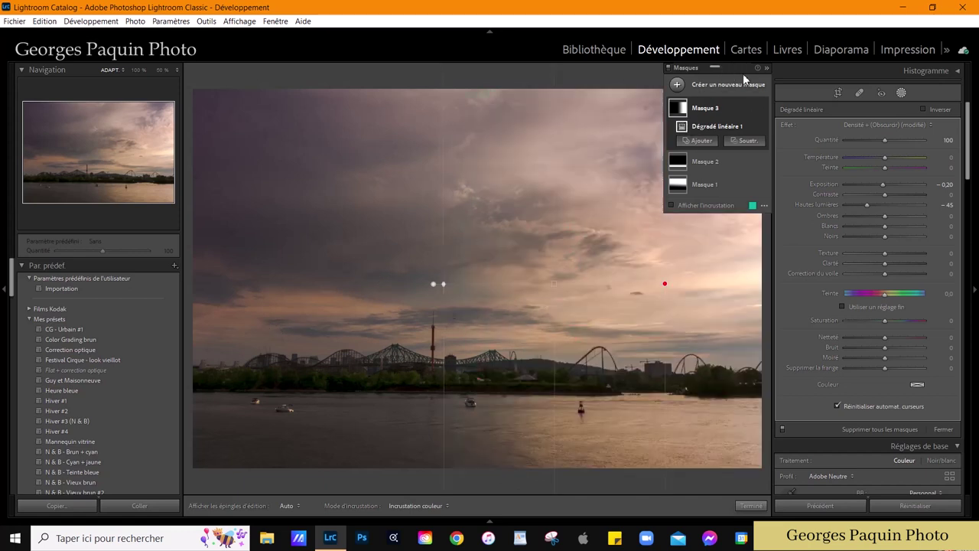
{"action": "left_click_drag", "start_coordinate": [742, 69], "coordinate": [305, 74]}
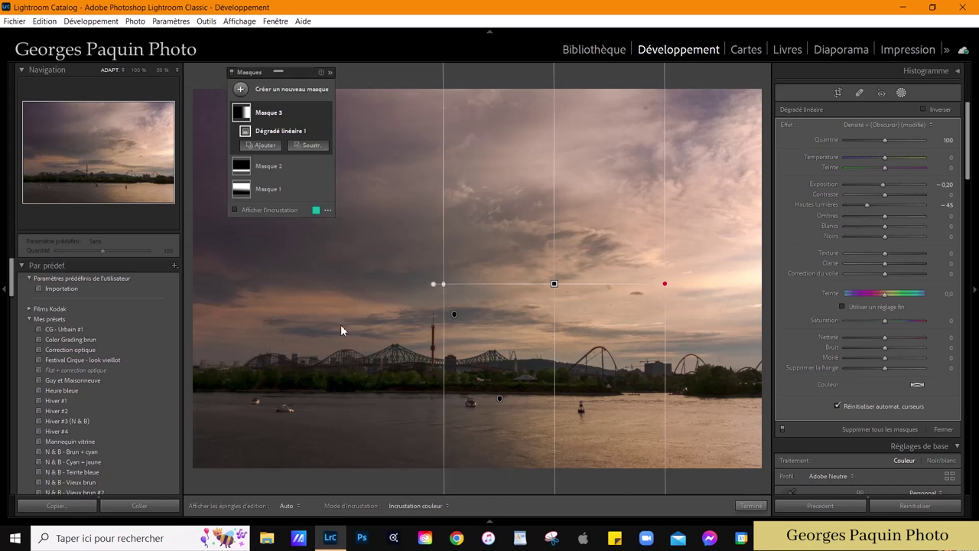
{"action": "left_click", "coordinate": [751, 506]}
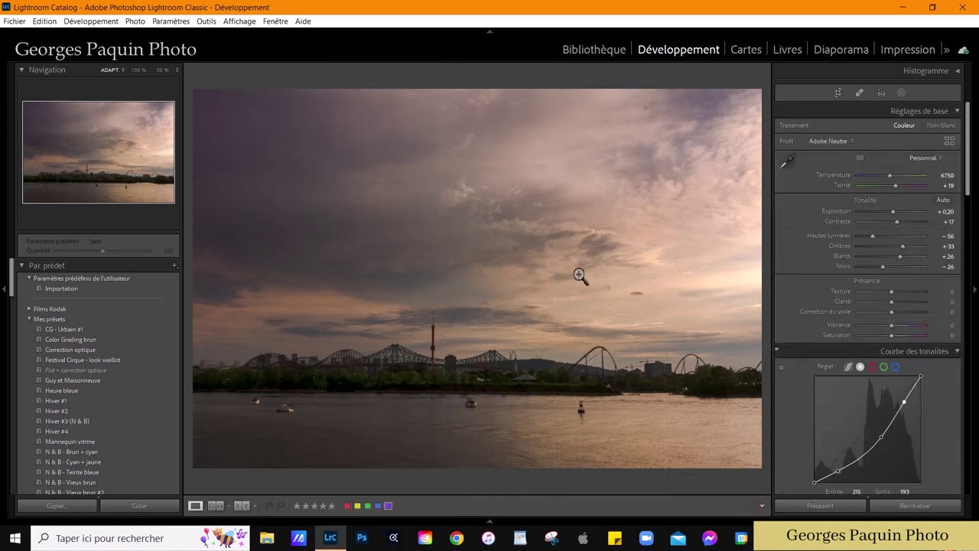
Switch the Tone Curve to parametric mode to show the four tonal region sliders
{"action": "scroll", "coordinate": [807, 269], "scroll_direction": "down", "scroll_amount": 5}
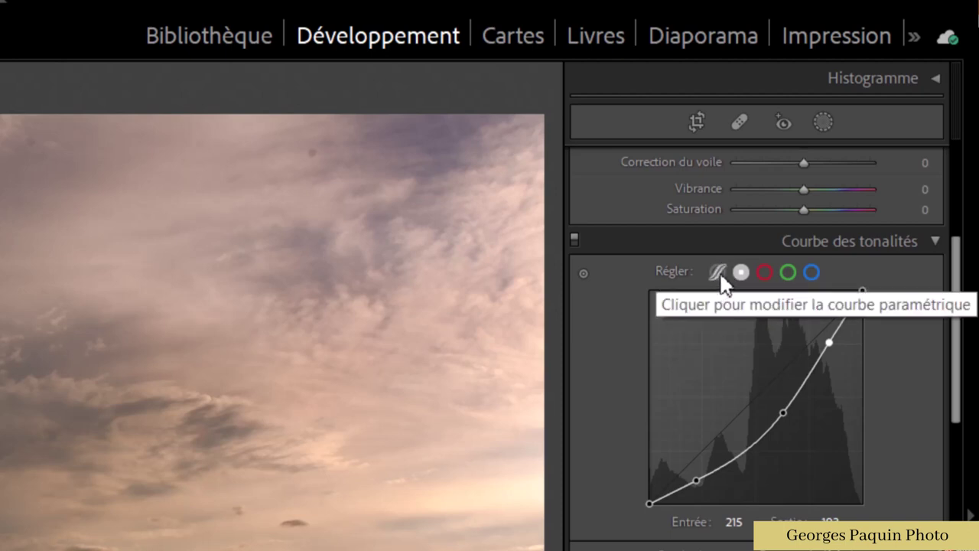
{"action": "left_click", "coordinate": [717, 270]}
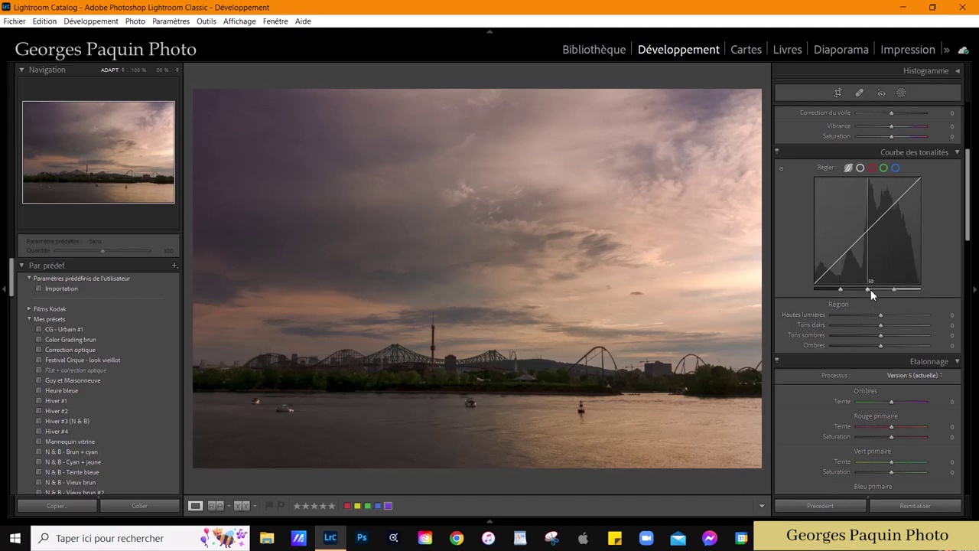
Pull the parametric curve's Shadows down to about −42, shifting the shadow and highlight split points
{"action": "left_click_drag", "start_coordinate": [841, 288], "coordinate": [852, 290]}
{"action": "mouse_move", "coordinate": [840, 263]}
{"action": "left_mouse_down"}
{"action": "mouse_move", "coordinate": [837, 307]}
{"action": "mouse_move", "coordinate": [852, 318]}
{"action": "mouse_move", "coordinate": [834, 336]}
{"action": "mouse_move", "coordinate": [851, 335]}
{"action": "mouse_move", "coordinate": [837, 341]}
{"action": "left_mouse_up"}
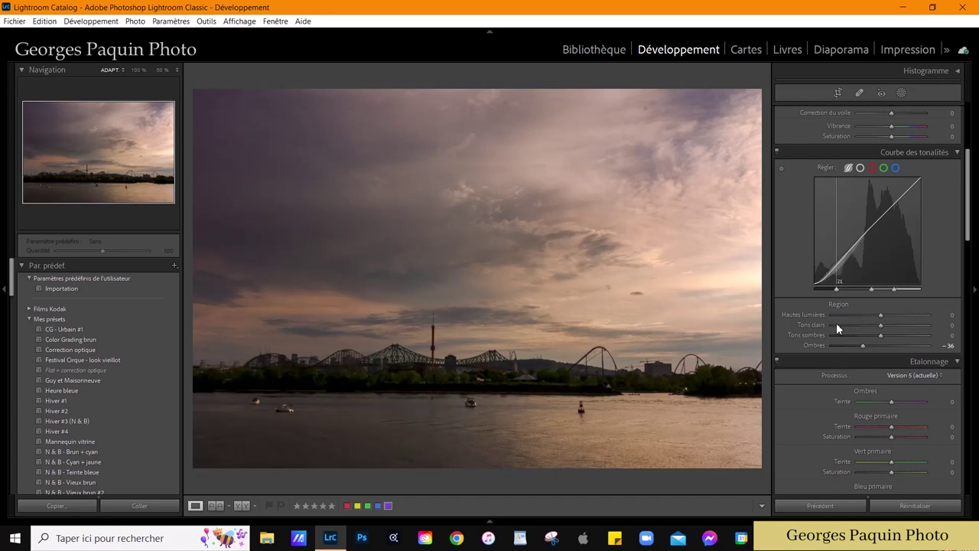
{"action": "left_click_drag", "start_coordinate": [835, 288], "coordinate": [832, 290]}
{"action": "mouse_move", "coordinate": [832, 291]}
{"action": "left_mouse_down"}
{"action": "mouse_move", "coordinate": [863, 289]}
{"action": "mouse_move", "coordinate": [833, 305]}
{"action": "left_mouse_up"}
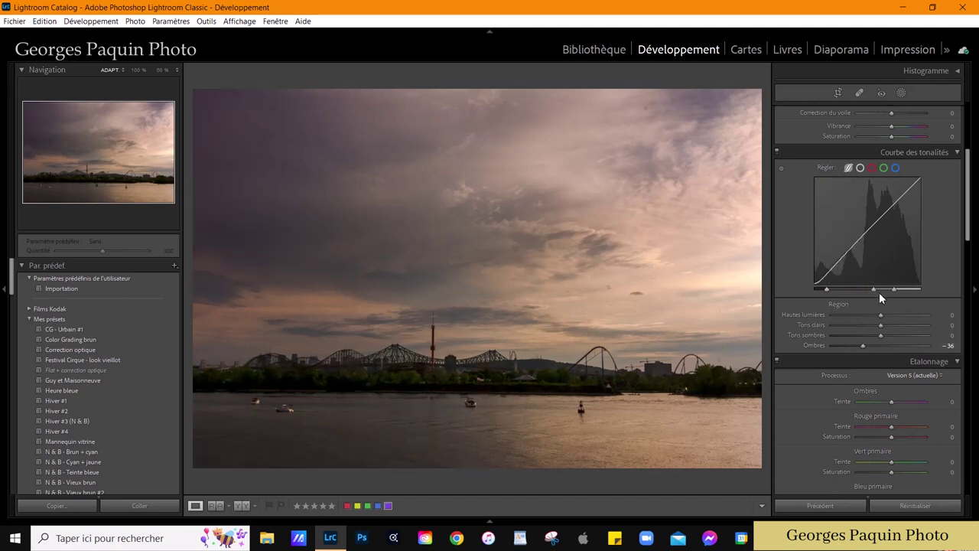
{"action": "mouse_move", "coordinate": [832, 292]}
{"action": "left_mouse_down"}
{"action": "mouse_move", "coordinate": [855, 294]}
{"action": "mouse_move", "coordinate": [853, 306]}
{"action": "left_mouse_up"}
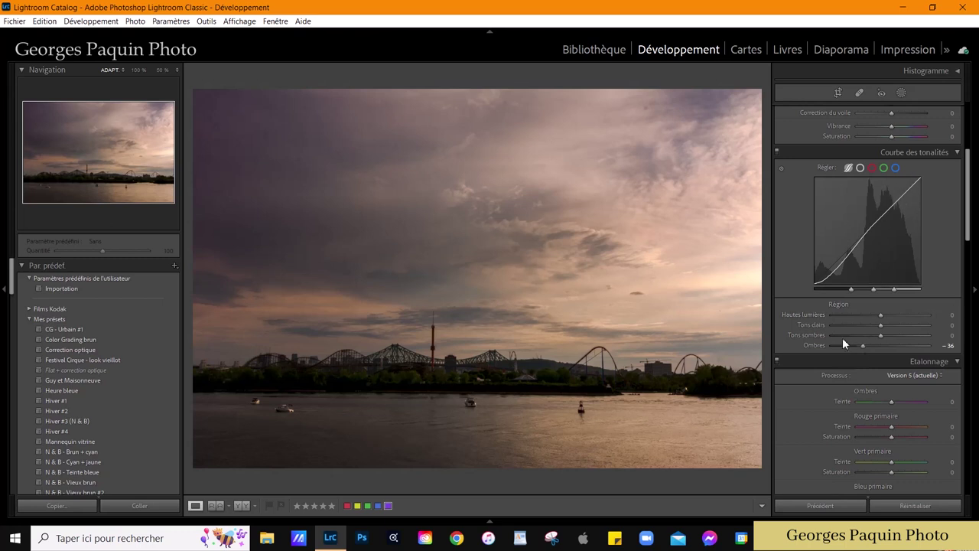
{"action": "left_click_drag", "start_coordinate": [851, 290], "coordinate": [856, 290]}
{"action": "left_click_drag", "start_coordinate": [839, 260], "coordinate": [823, 322]}
{"action": "left_click_drag", "start_coordinate": [893, 293], "coordinate": [888, 292]}
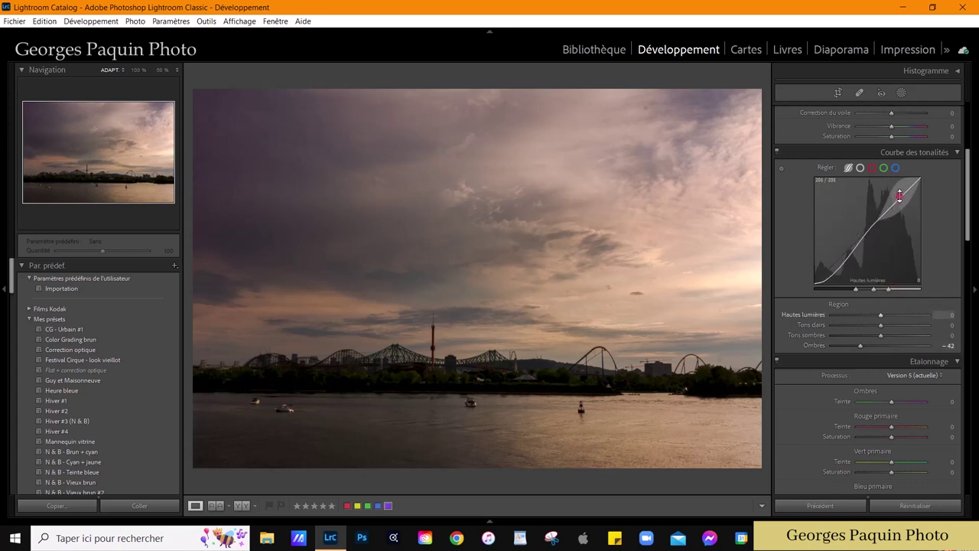
Lift the curve's highlights to +11 and move the highlights split point toward 80
{"action": "left_click_drag", "start_coordinate": [898, 198], "coordinate": [902, 201]}
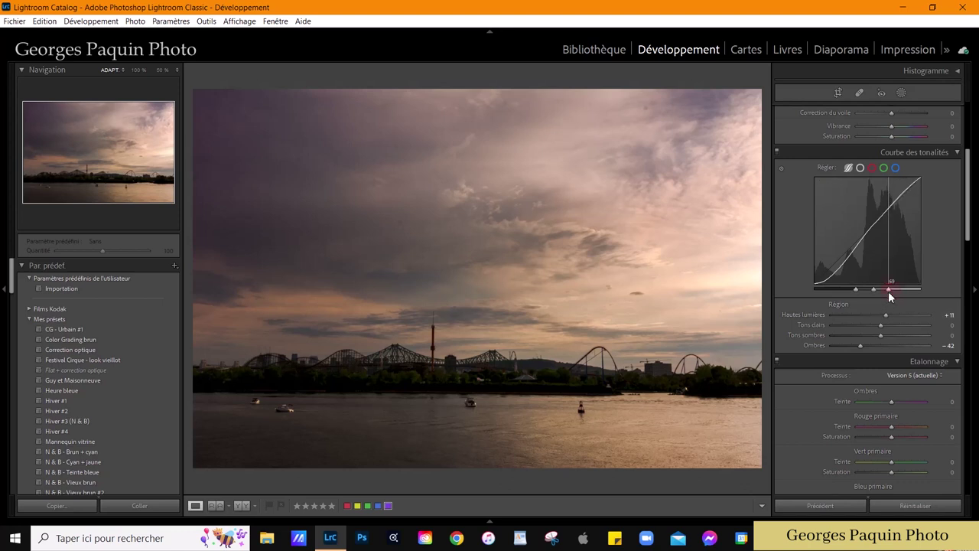
{"action": "mouse_move", "coordinate": [889, 291]}
{"action": "left_mouse_down"}
{"action": "mouse_move", "coordinate": [920, 291]}
{"action": "mouse_move", "coordinate": [900, 290]}
{"action": "mouse_move", "coordinate": [866, 319]}
{"action": "mouse_move", "coordinate": [917, 323]}
{"action": "left_mouse_up"}
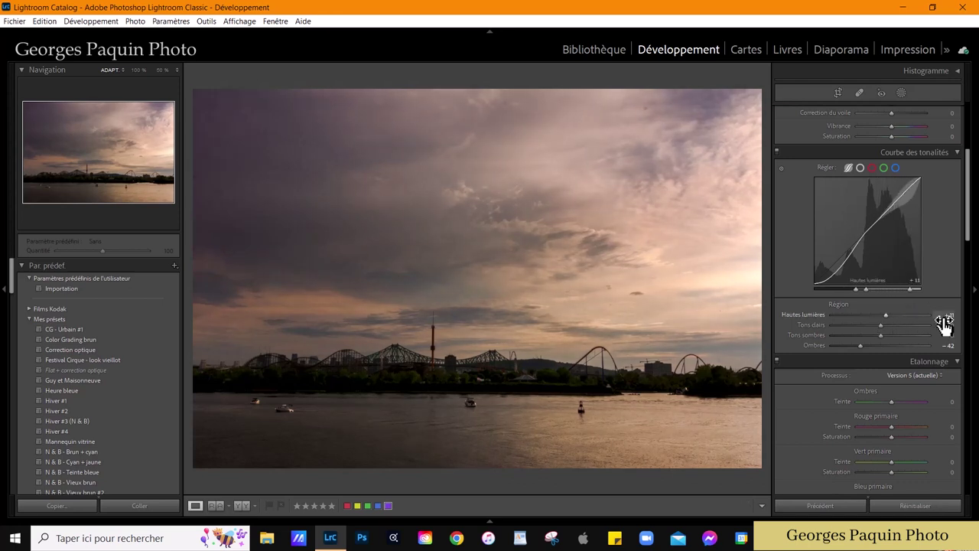
{"action": "left_click_drag", "start_coordinate": [912, 290], "coordinate": [872, 318]}
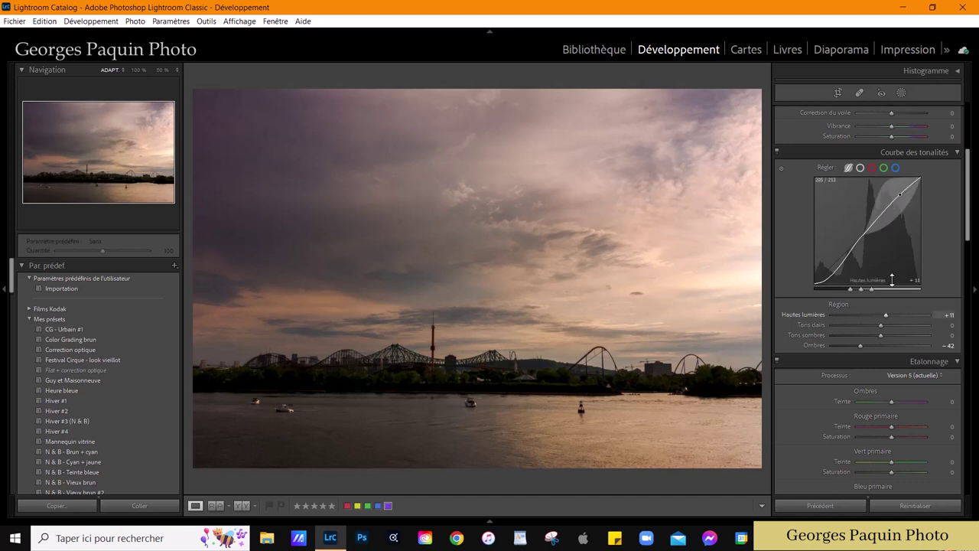
{"action": "mouse_move", "coordinate": [872, 289]}
{"action": "left_mouse_down"}
{"action": "mouse_move", "coordinate": [901, 295]}
{"action": "mouse_move", "coordinate": [897, 304]}
{"action": "left_mouse_up"}
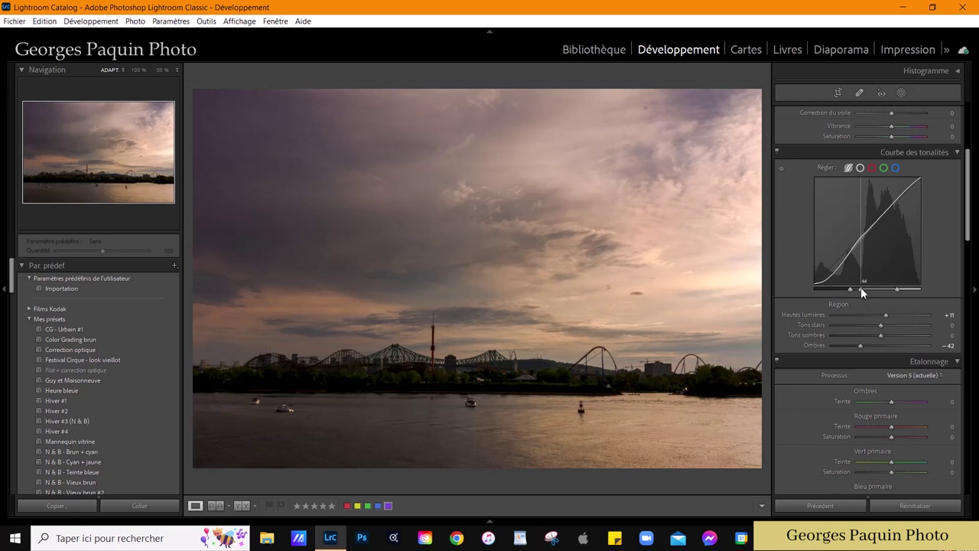
Reposition the midtone split point, trying 60 before settling just above 40
{"action": "mouse_move", "coordinate": [862, 288]}
{"action": "left_mouse_down"}
{"action": "mouse_move", "coordinate": [873, 291]}
{"action": "mouse_move", "coordinate": [865, 307]}
{"action": "left_mouse_up"}
{"action": "left_click_drag", "start_coordinate": [866, 290], "coordinate": [884, 288]}
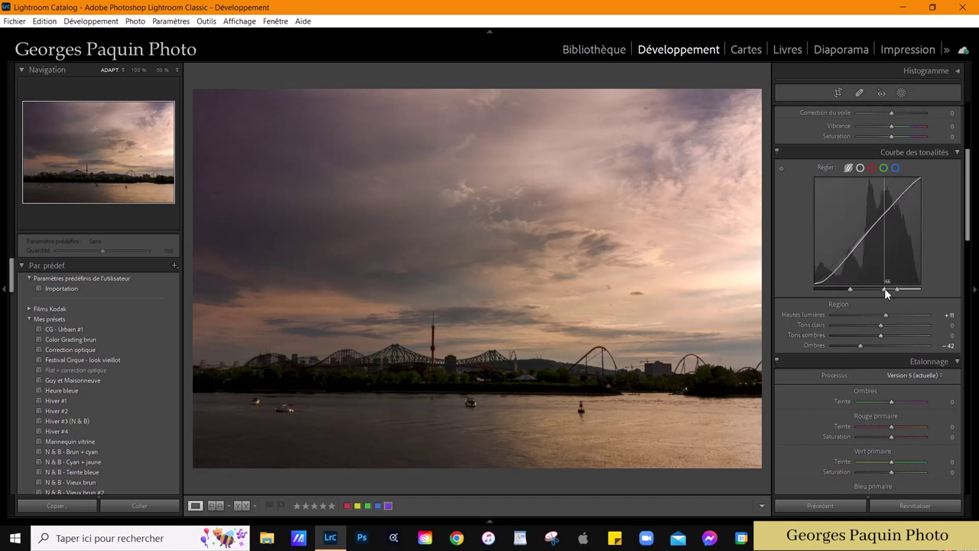
{"action": "left_click_drag", "start_coordinate": [886, 289], "coordinate": [858, 306]}
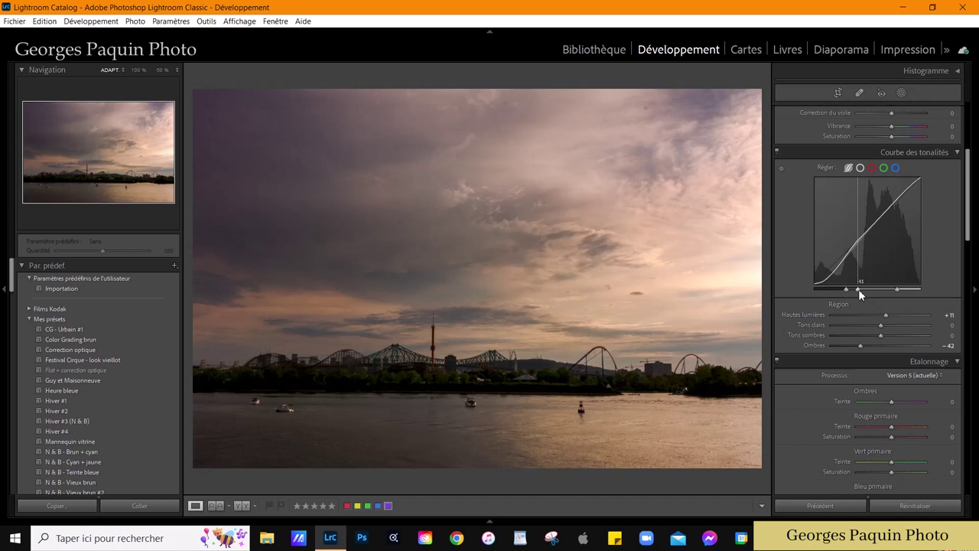
{"action": "left_click_drag", "start_coordinate": [858, 290], "coordinate": [873, 289]}
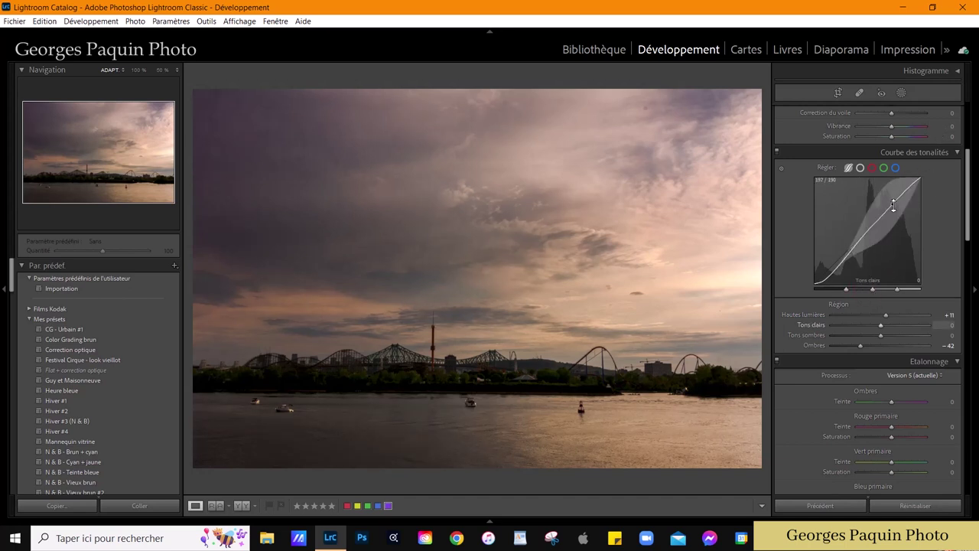
Raise the curve's lights to +10 and nudge the upper split point to 85
{"action": "left_click_drag", "start_coordinate": [897, 205], "coordinate": [897, 196]}
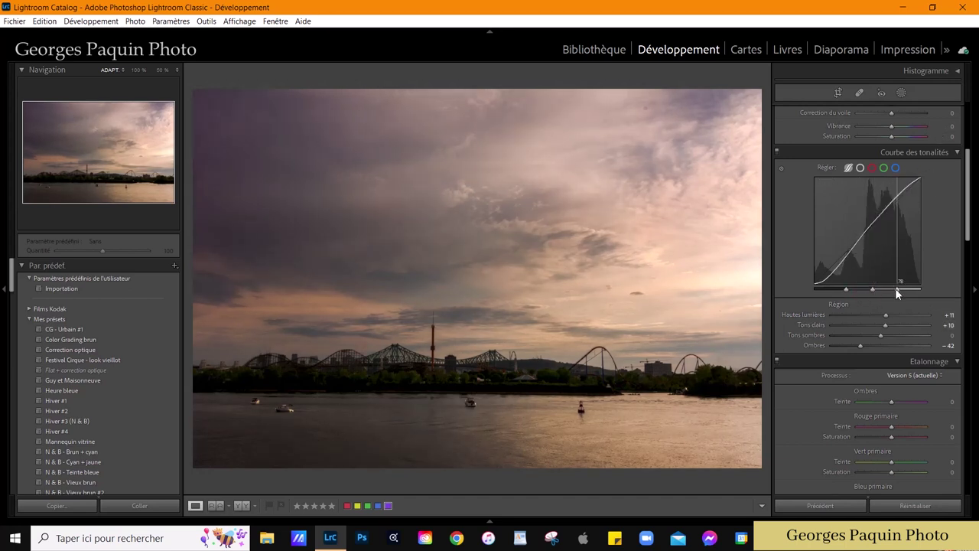
{"action": "left_click_drag", "start_coordinate": [896, 289], "coordinate": [882, 289]}
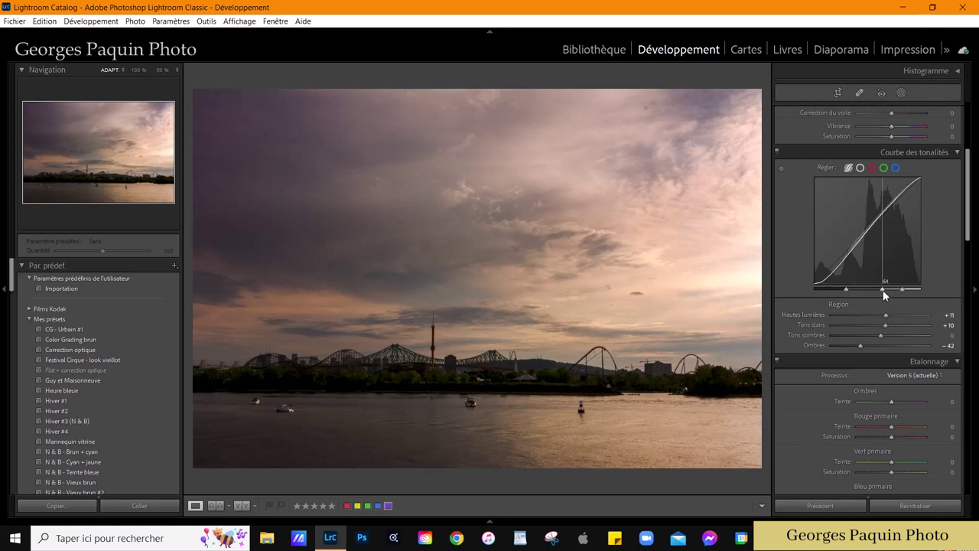
{"action": "left_click_drag", "start_coordinate": [902, 289], "coordinate": [905, 289]}
In Basic, set Shadows to +50 and Highlights to −81
{"action": "scroll", "coordinate": [861, 295], "scroll_direction": "up", "scroll_amount": 5}
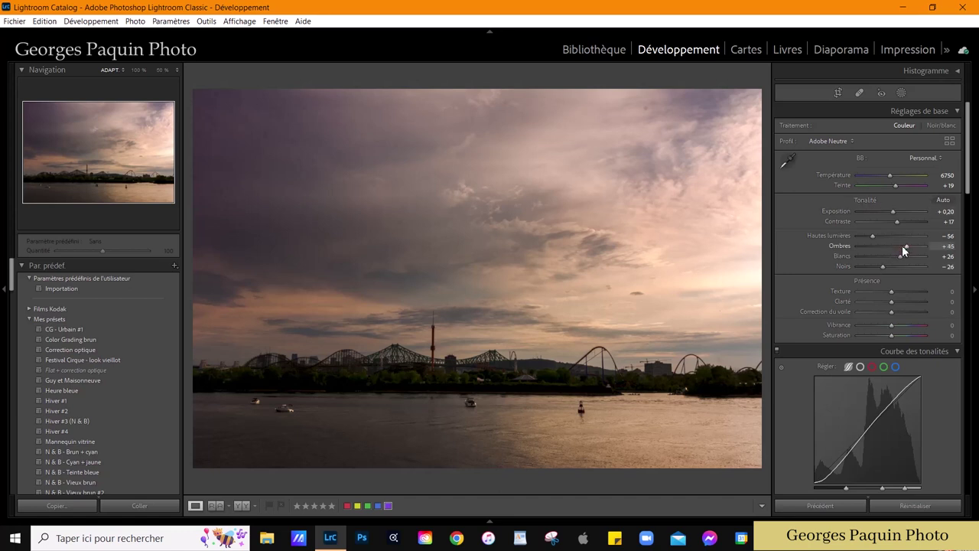
{"action": "key", "text": "Up"}
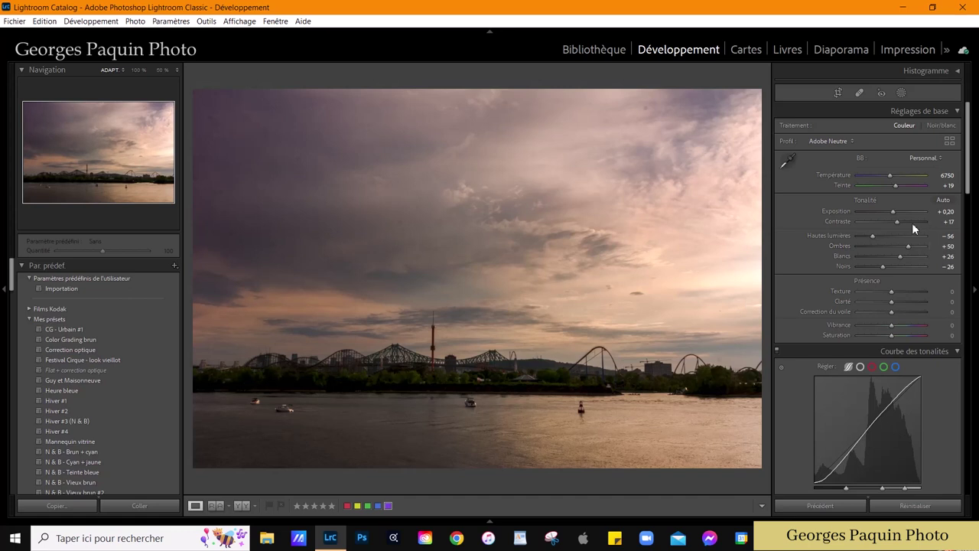
{"action": "key", "text": "Down"}
{"action": "key", "text": "Down"}
{"action": "key", "text": "Down"}
{"action": "key", "text": "Down"}
{"action": "key", "text": "Down"}
Grade the shadows magenta: hue 315, saturation 8, luminance −9
{"action": "scroll", "coordinate": [805, 271], "scroll_direction": "down", "scroll_amount": 5}
{"action": "scroll", "coordinate": [804, 270], "scroll_direction": "down", "scroll_amount": 5}
{"action": "scroll", "coordinate": [804, 270], "scroll_direction": "down", "scroll_amount": 5}
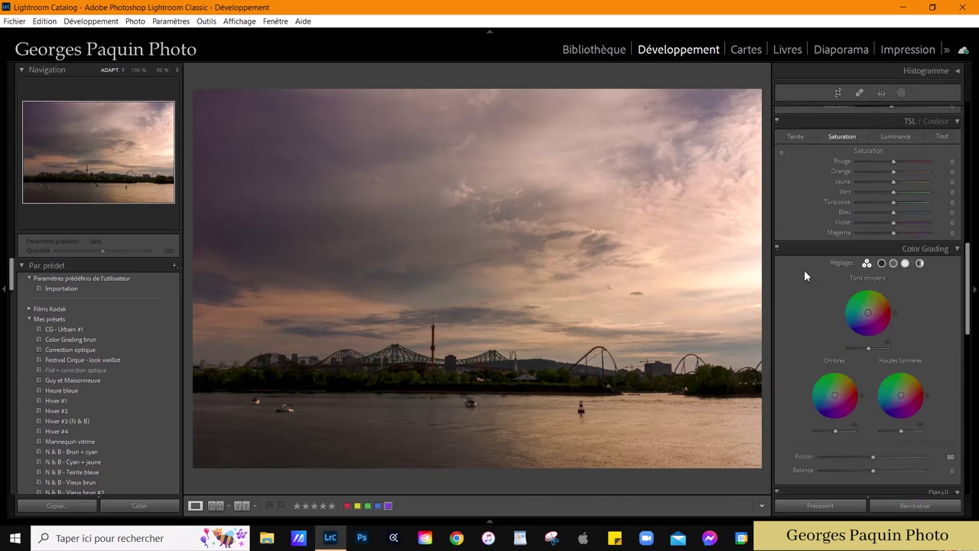
{"action": "scroll", "coordinate": [804, 270], "scroll_direction": "down", "scroll_amount": 3}
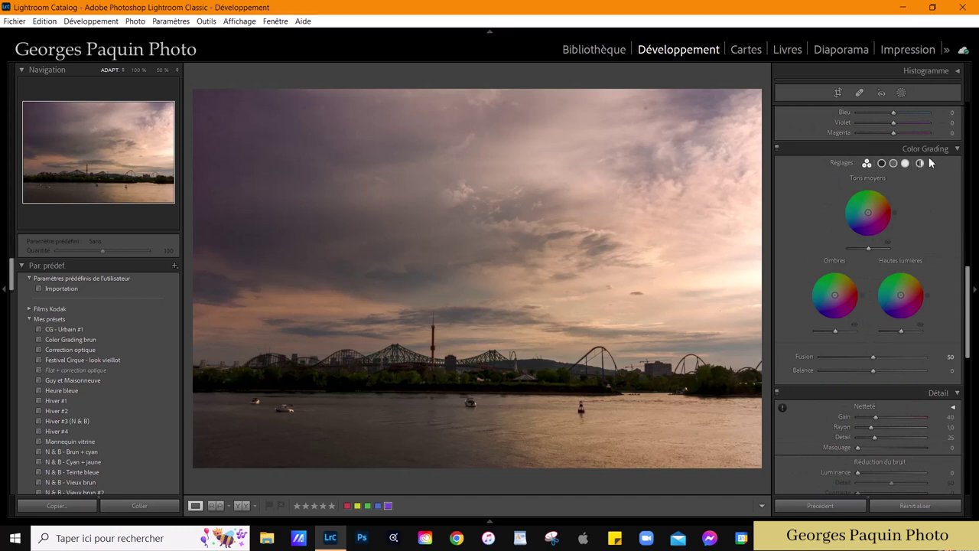
{"action": "left_click", "coordinate": [882, 164]}
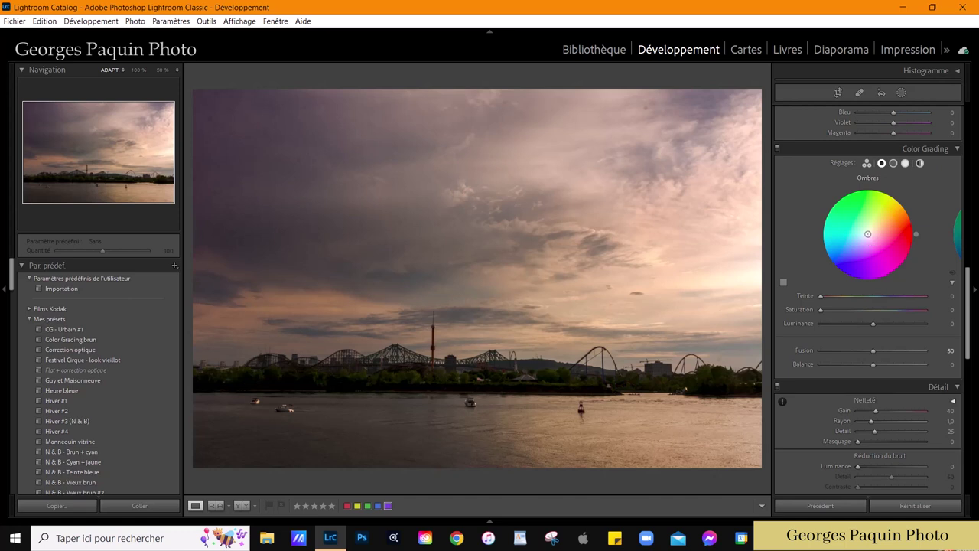
{"action": "left_click_drag", "start_coordinate": [869, 237], "coordinate": [871, 238]}
{"action": "left_click_drag", "start_coordinate": [909, 272], "coordinate": [903, 268]}
{"action": "left_click_drag", "start_coordinate": [833, 311], "coordinate": [867, 332]}
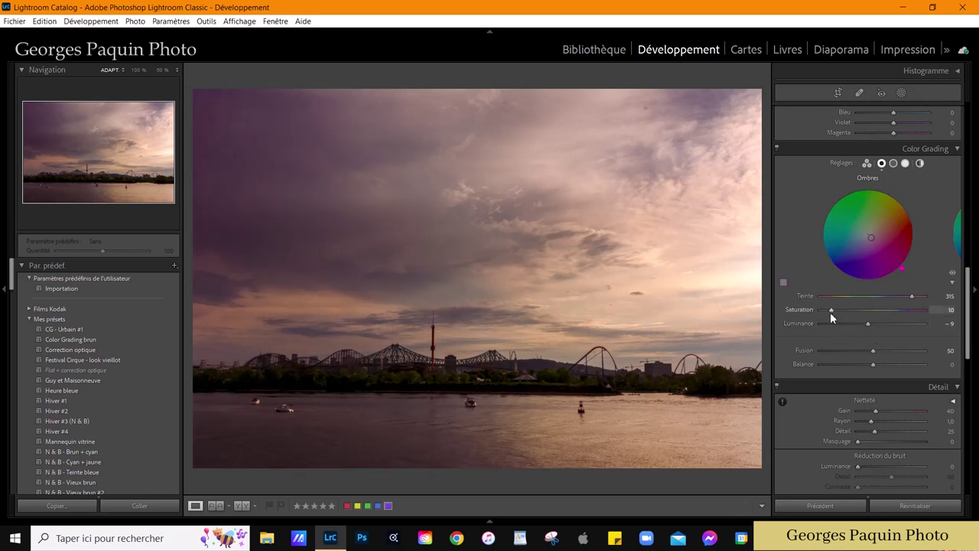
{"action": "left_click_drag", "start_coordinate": [830, 312], "coordinate": [828, 312]}
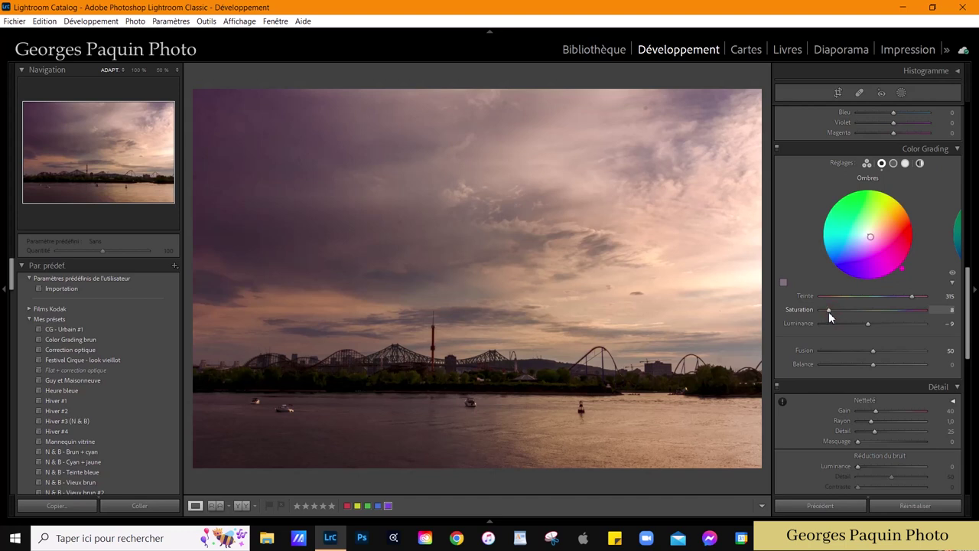
Grade the midtones warm orange with hue 40 and saturation 7
{"action": "left_click", "coordinate": [894, 164]}
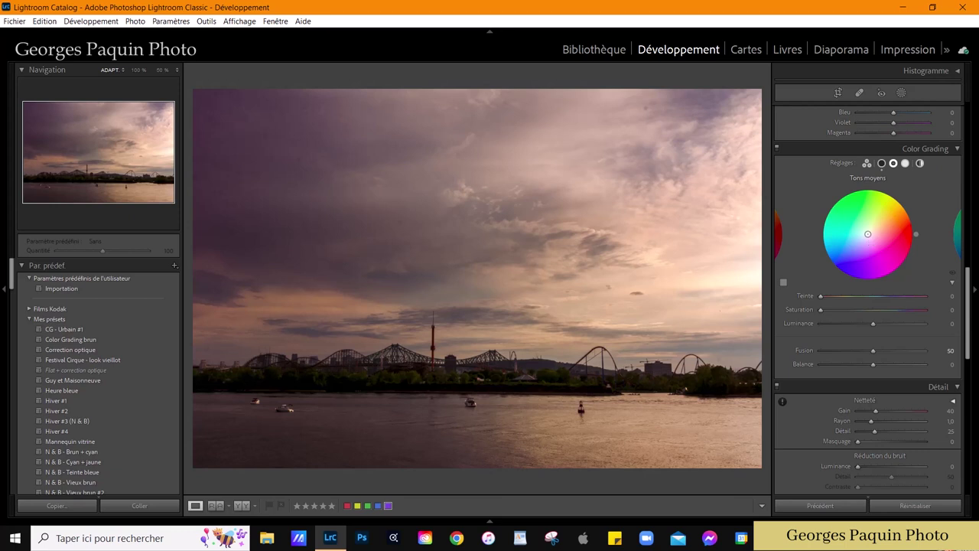
{"action": "left_click_drag", "start_coordinate": [867, 234], "coordinate": [871, 231]}
{"action": "left_click_drag", "start_coordinate": [829, 309], "coordinate": [880, 324]}
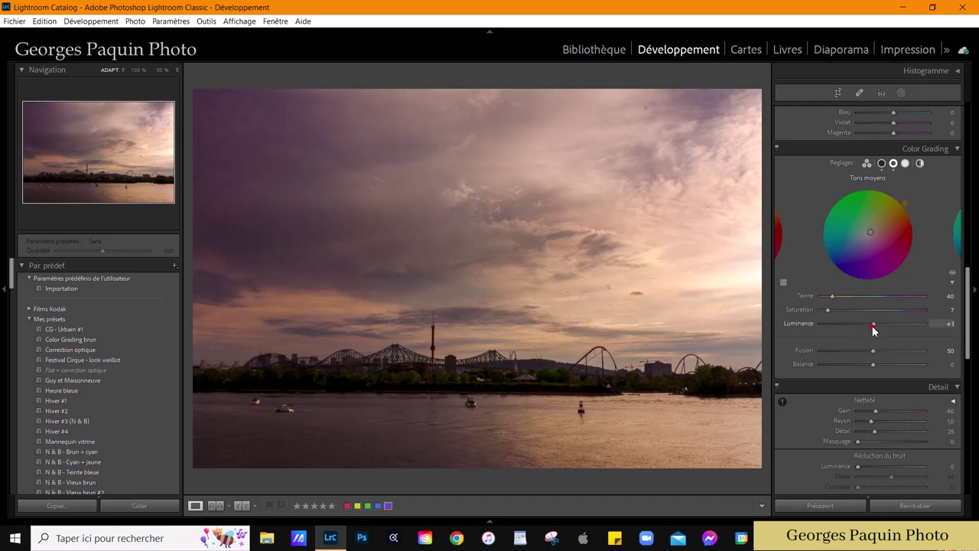
Grade highlights yellow: hue 76, saturation 14, luminance +18, blending 63, balance −24
{"action": "left_click", "coordinate": [906, 164]}
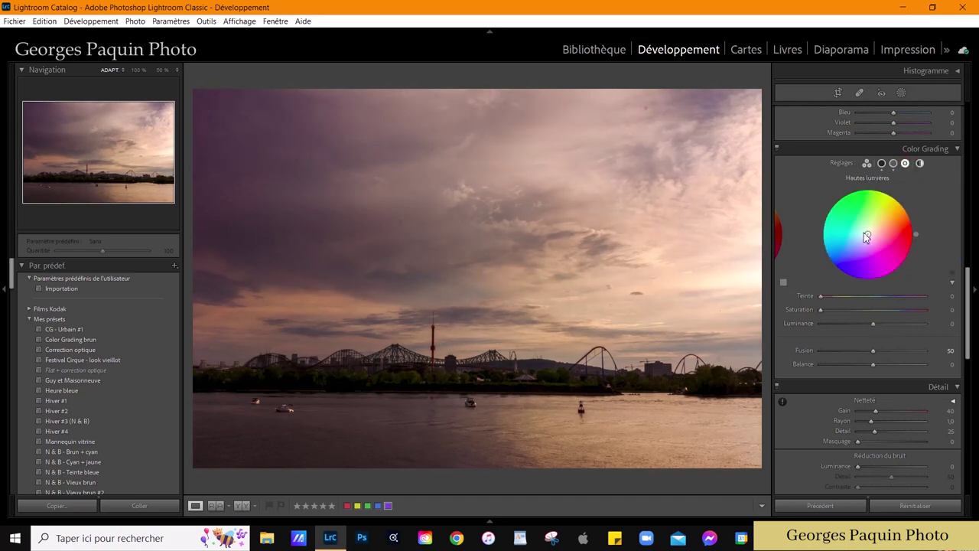
{"action": "left_click_drag", "start_coordinate": [870, 238], "coordinate": [880, 187]}
{"action": "left_click", "coordinate": [835, 309]}
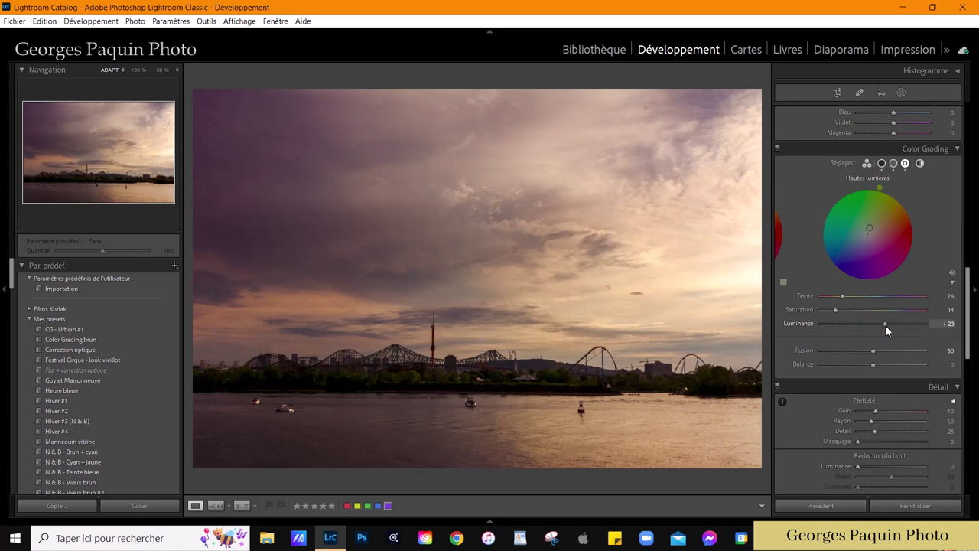
{"action": "left_click_drag", "start_coordinate": [882, 327], "coordinate": [882, 328]}
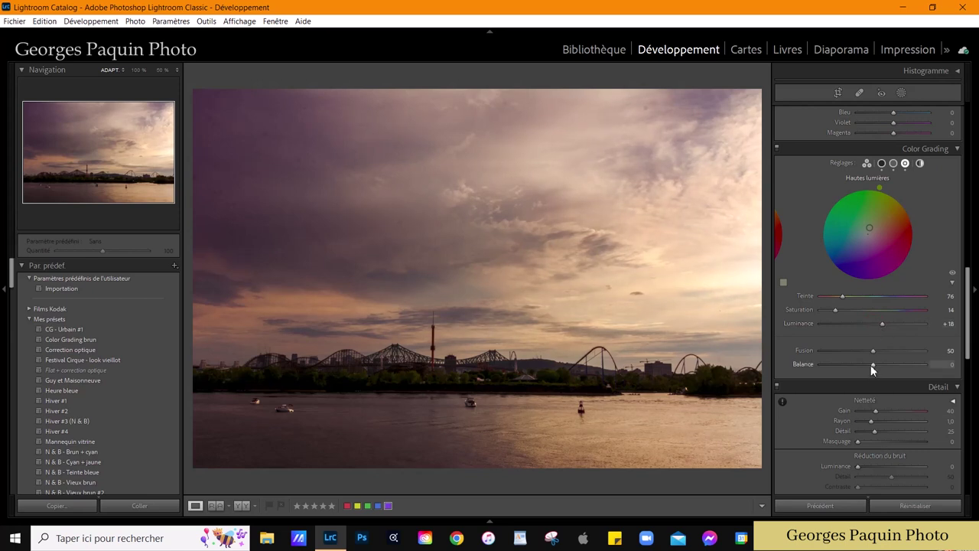
{"action": "mouse_move", "coordinate": [875, 364]}
{"action": "left_mouse_down"}
{"action": "mouse_move", "coordinate": [890, 374]}
{"action": "mouse_move", "coordinate": [874, 394]}
{"action": "left_mouse_up"}
Select Masque 3's linear gradient and lower its exposure to −0.50
{"action": "left_click", "coordinate": [902, 94]}
{"action": "mouse_move", "coordinate": [241, 114]}
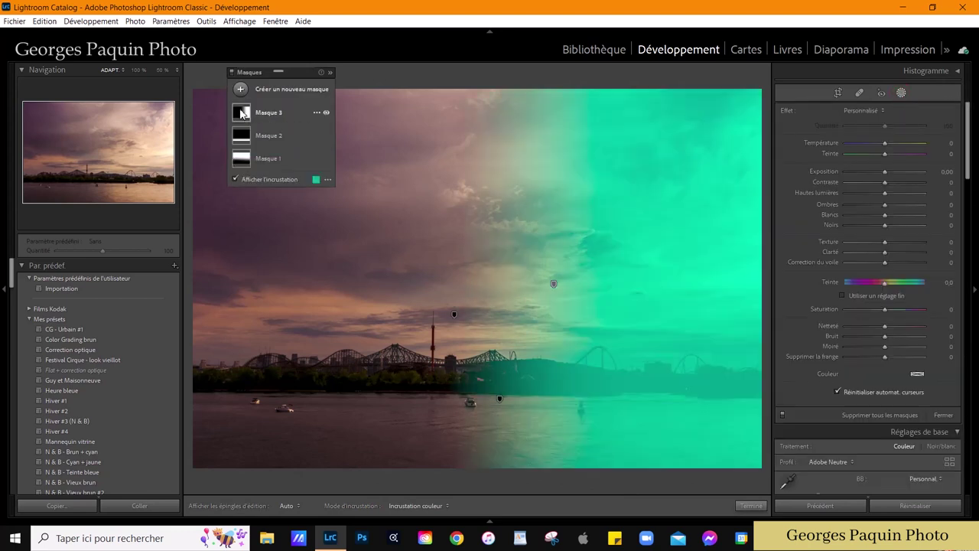
{"action": "left_click", "coordinate": [242, 112]}
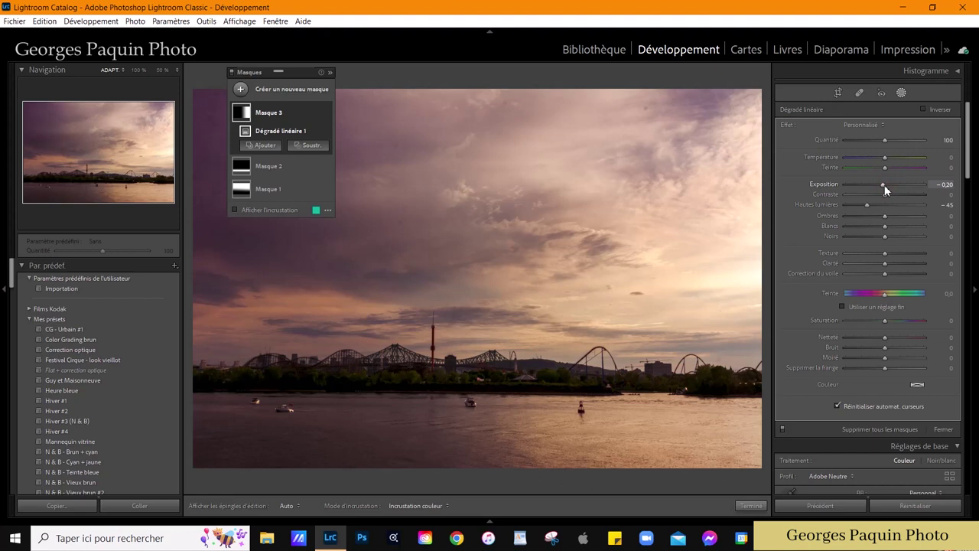
{"action": "key", "text": "Down"}
{"action": "key", "text": "Down"}
{"action": "key", "text": "Down"}
{"action": "key", "text": "Down"}
{"action": "key", "text": "Down"}
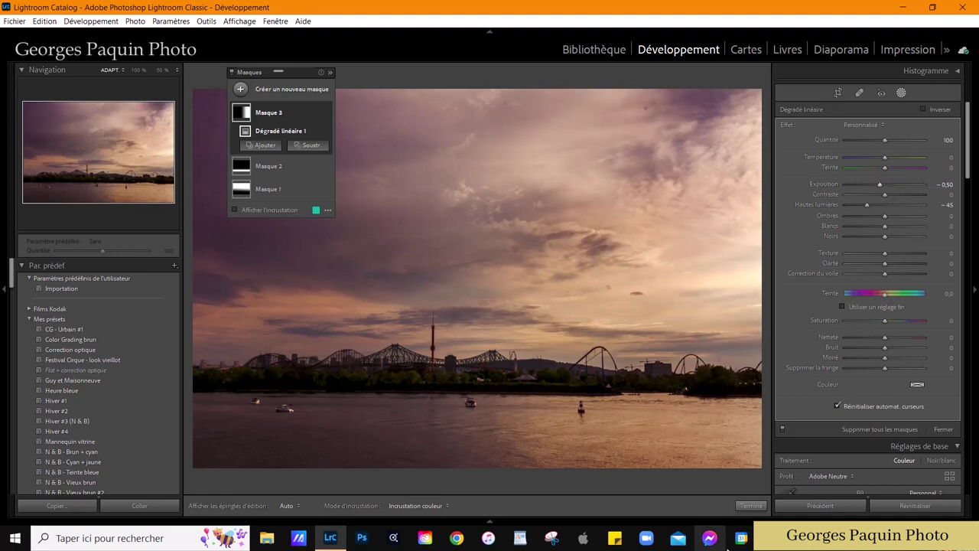
Leave masking and set global Exposure +0.30, Shadows +38 and Blacks −30
{"action": "left_click", "coordinate": [750, 506]}
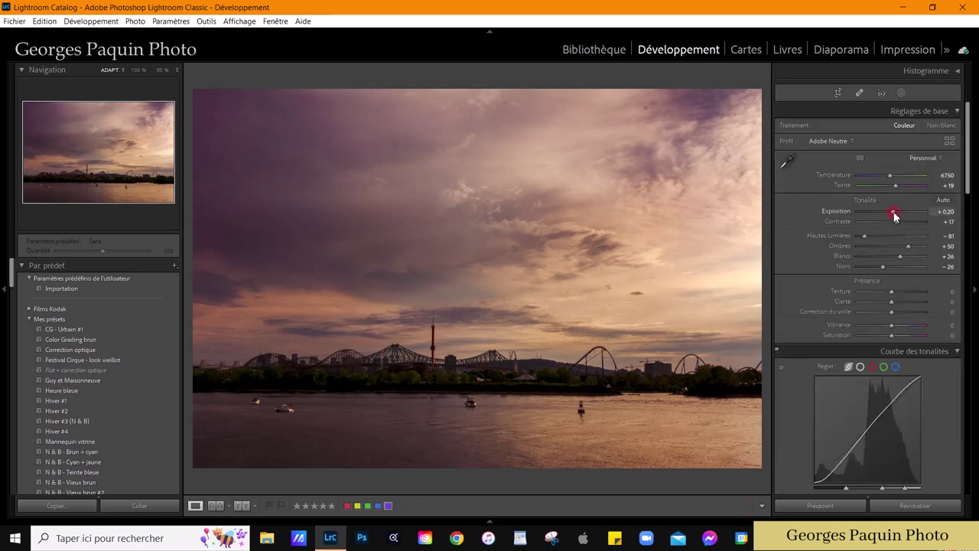
{"action": "key", "text": "Down"}
{"action": "key", "text": "Down"}
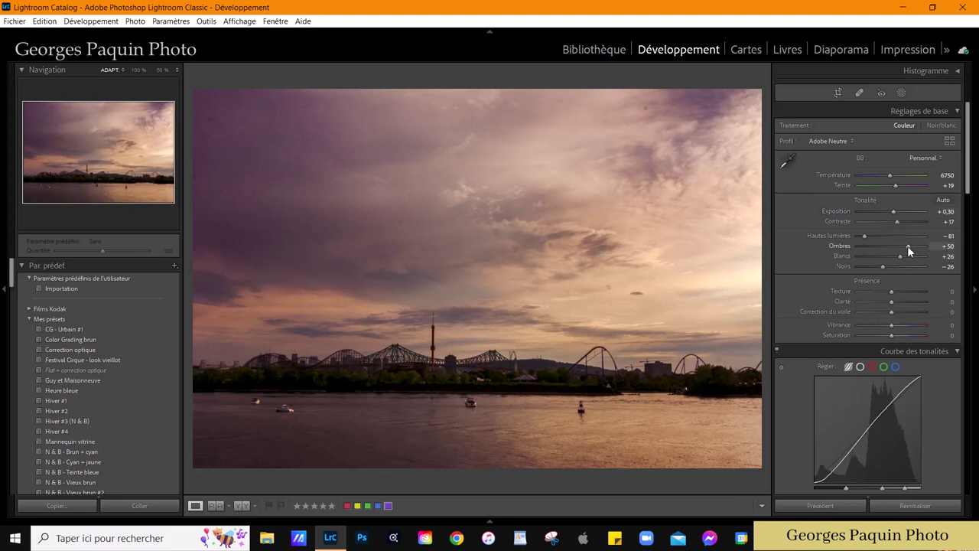
{"action": "left_click_drag", "start_coordinate": [884, 266], "coordinate": [882, 267]}
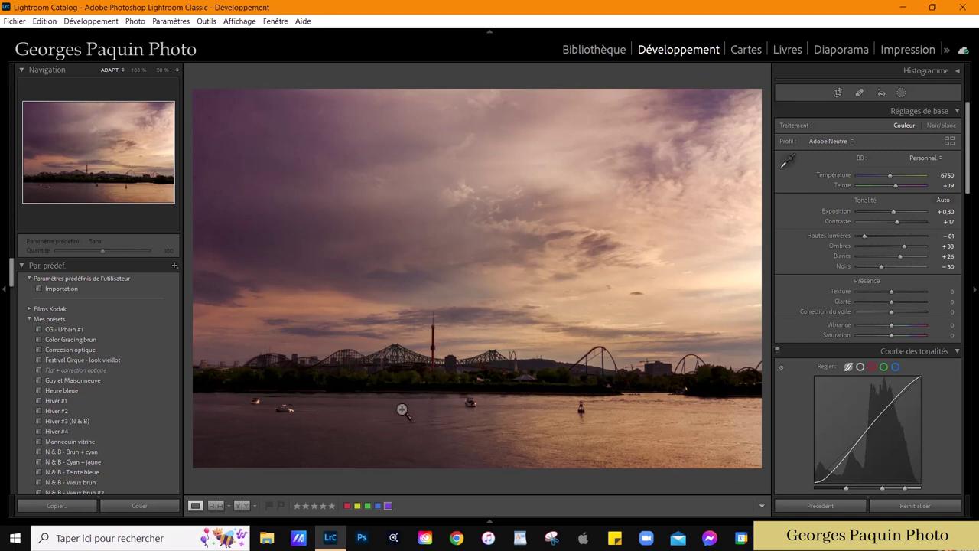
Zoom in on the bridge and start a new brush mask with higher density and smaller size
{"action": "left_click", "coordinate": [403, 411]}
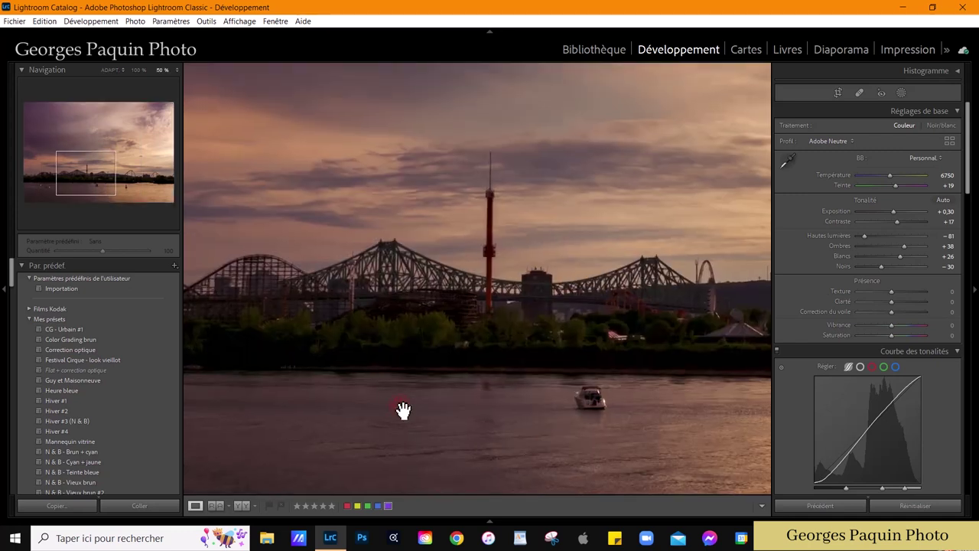
{"action": "left_click_drag", "start_coordinate": [357, 375], "coordinate": [531, 352]}
{"action": "key", "text": "k"}
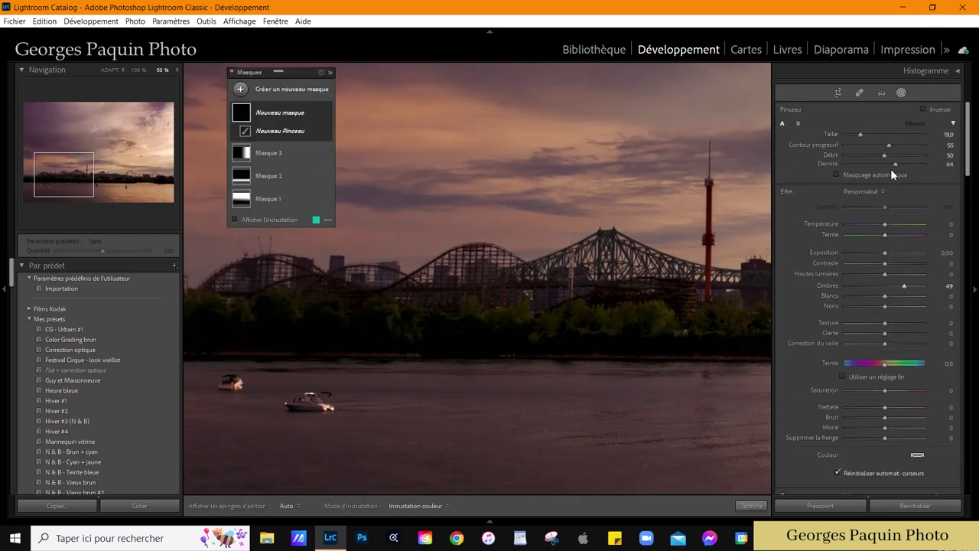
{"action": "left_click_drag", "start_coordinate": [892, 166], "coordinate": [910, 165]}
{"action": "key", "text": "bracketleft"}
{"action": "key", "text": "h"}
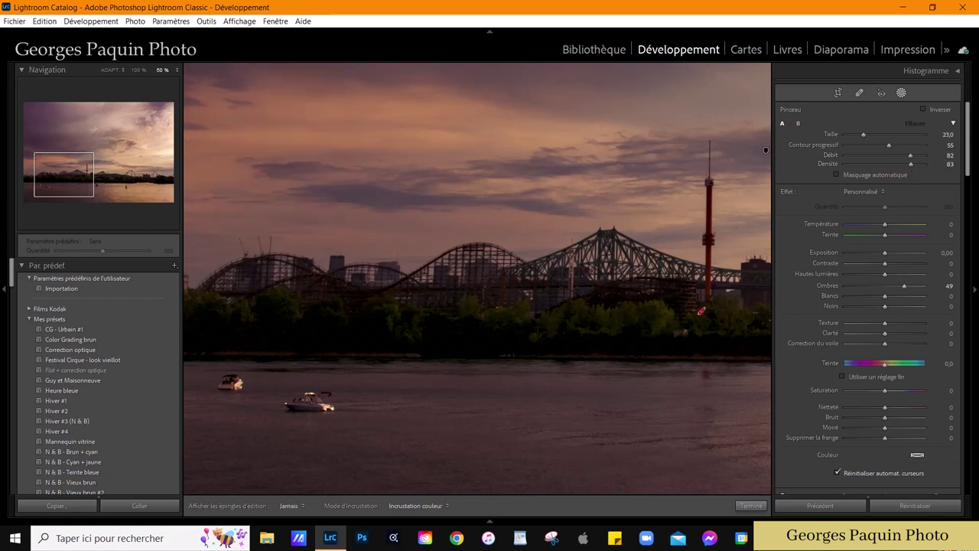
{"action": "key", "text": "bracketleft"}
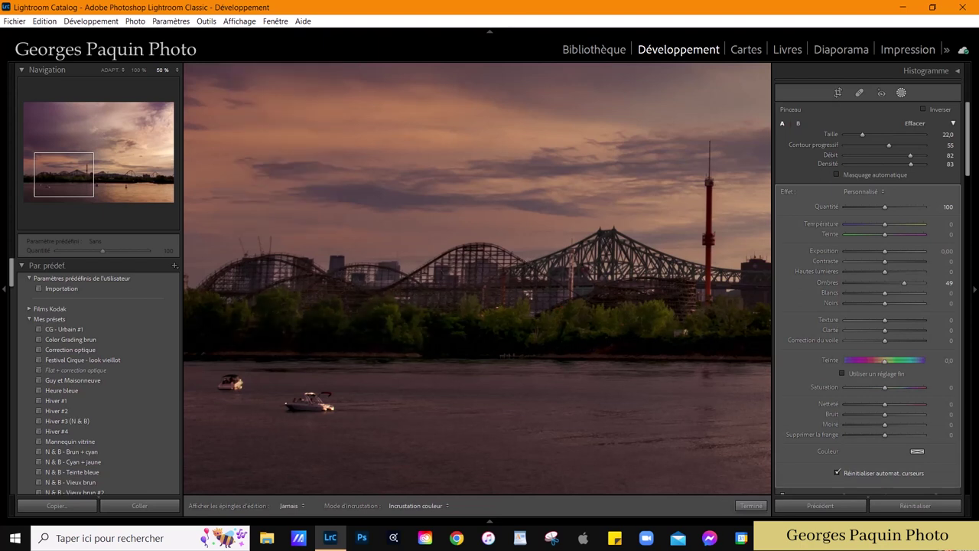
Pan along the shoreline to the right-hand roller coaster, shrinking the brush further
{"action": "key", "text": "h"}
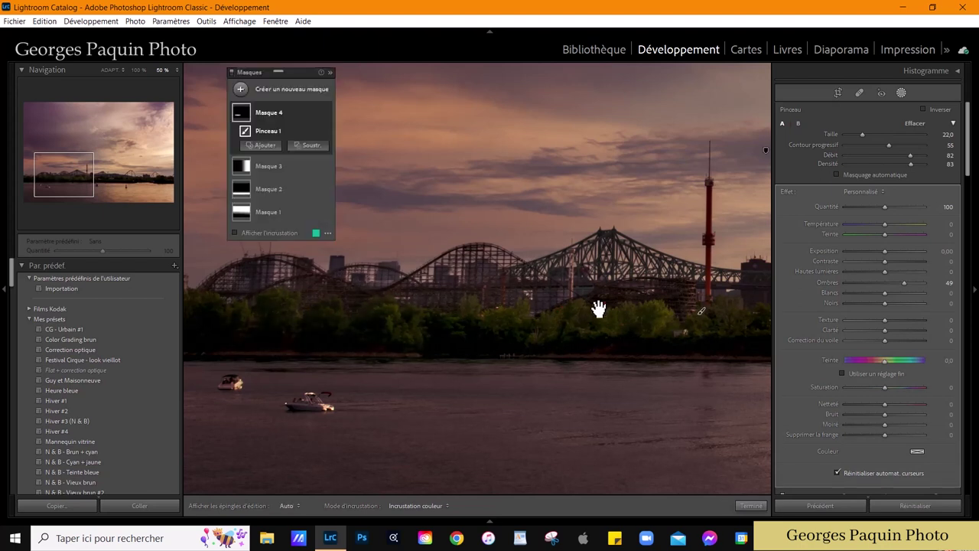
{"action": "left_click_drag", "start_coordinate": [597, 306], "coordinate": [324, 317]}
{"action": "key", "text": "h"}
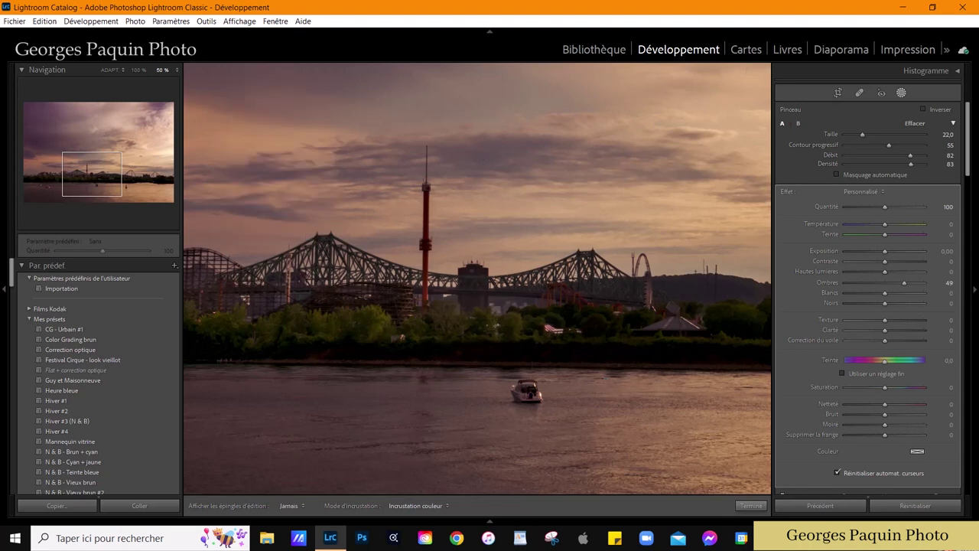
{"action": "key", "text": "h"}
{"action": "left_click_drag", "start_coordinate": [714, 295], "coordinate": [597, 291]}
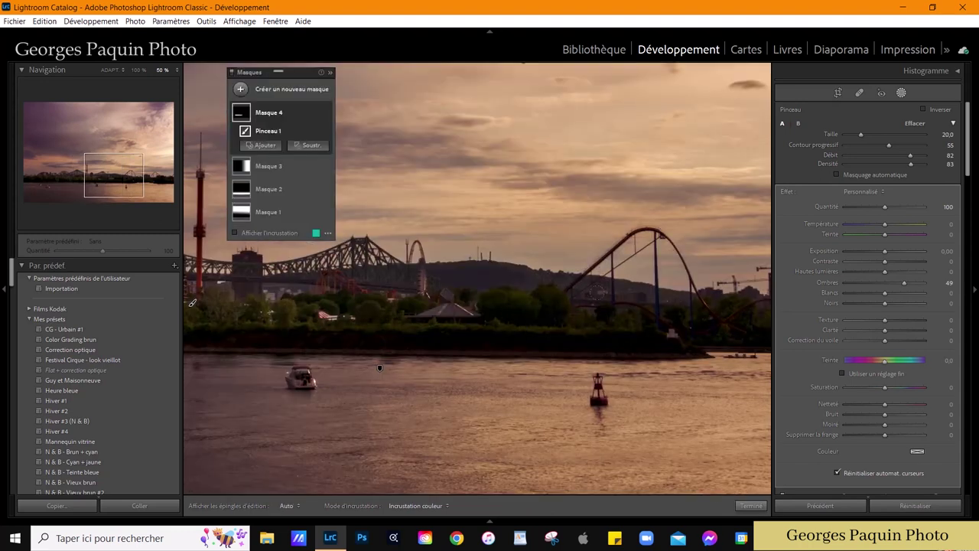
{"action": "key", "text": "bracketleft"}
{"action": "key", "text": "h"}
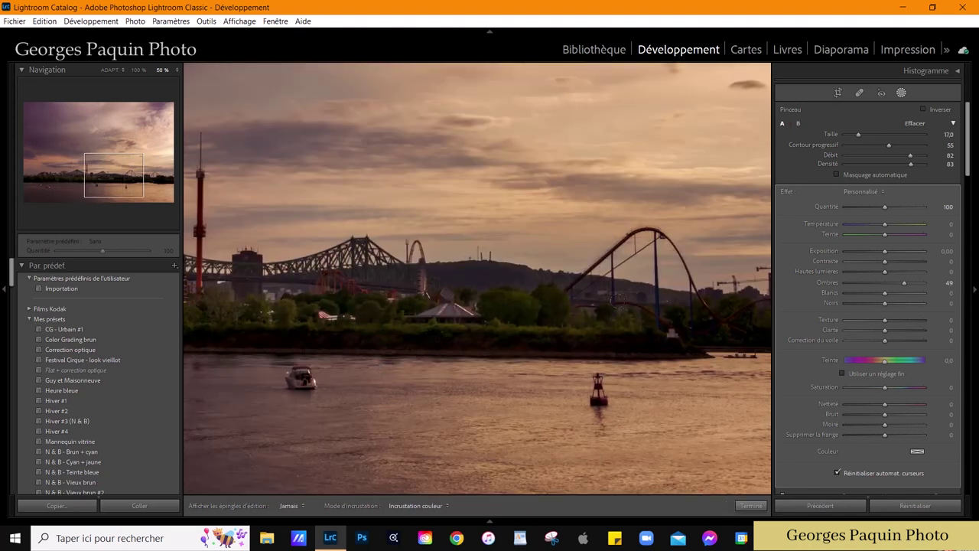
{"action": "key", "text": "h"}
{"action": "left_click_drag", "start_coordinate": [635, 335], "coordinate": [420, 338]}
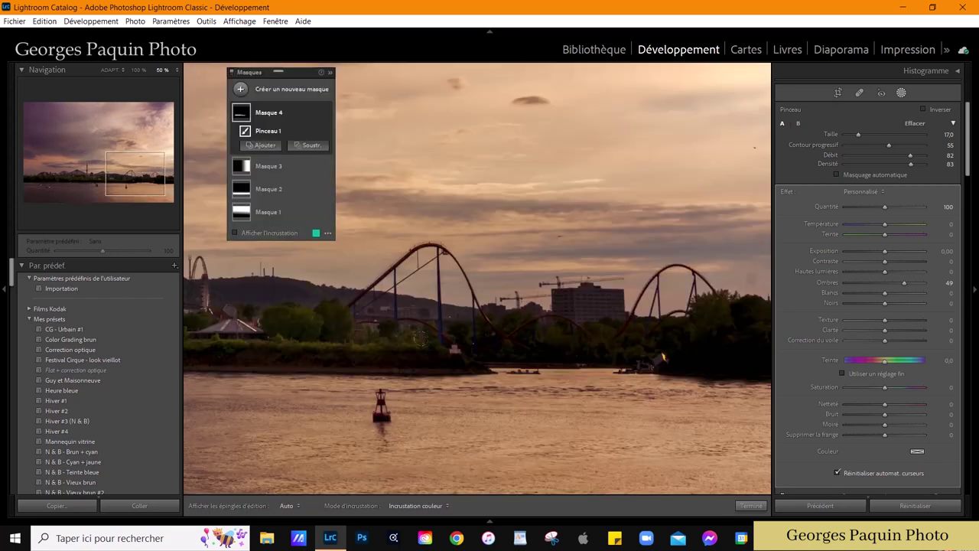
Paint the +49 shadow lift over the dark treeline along the riverbank
{"action": "left_click_drag", "start_coordinate": [726, 337], "coordinate": [467, 339]}
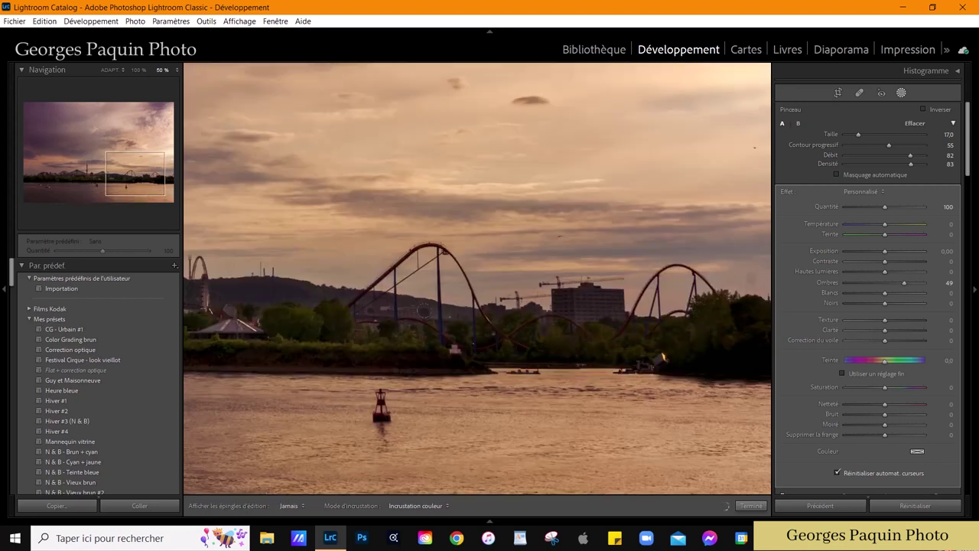
{"action": "mouse_move", "coordinate": [735, 377]}
{"action": "left_mouse_down"}
{"action": "mouse_move", "coordinate": [594, 365]}
{"action": "mouse_move", "coordinate": [704, 331]}
{"action": "left_mouse_up"}
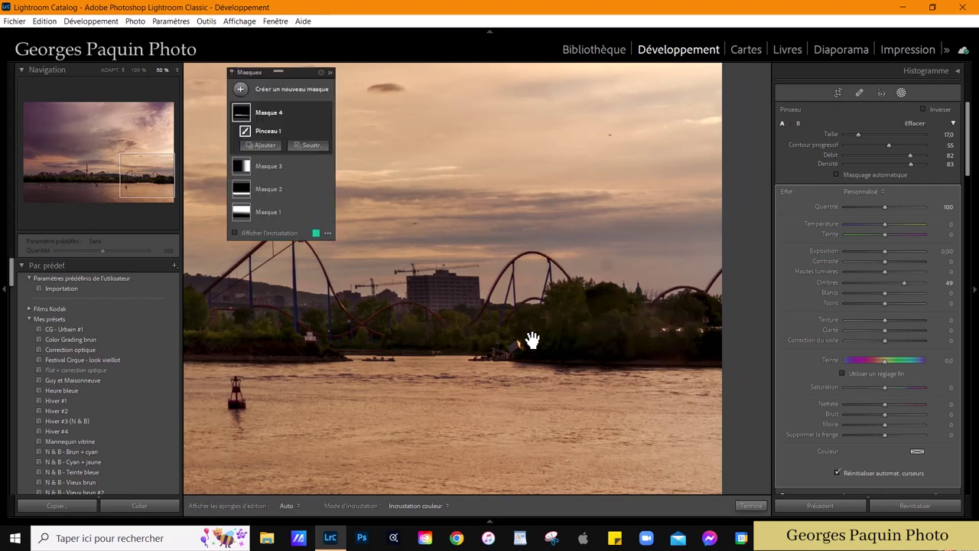
{"action": "left_click", "coordinate": [136, 189]}
{"action": "left_click_drag", "start_coordinate": [136, 189], "coordinate": [72, 184]}
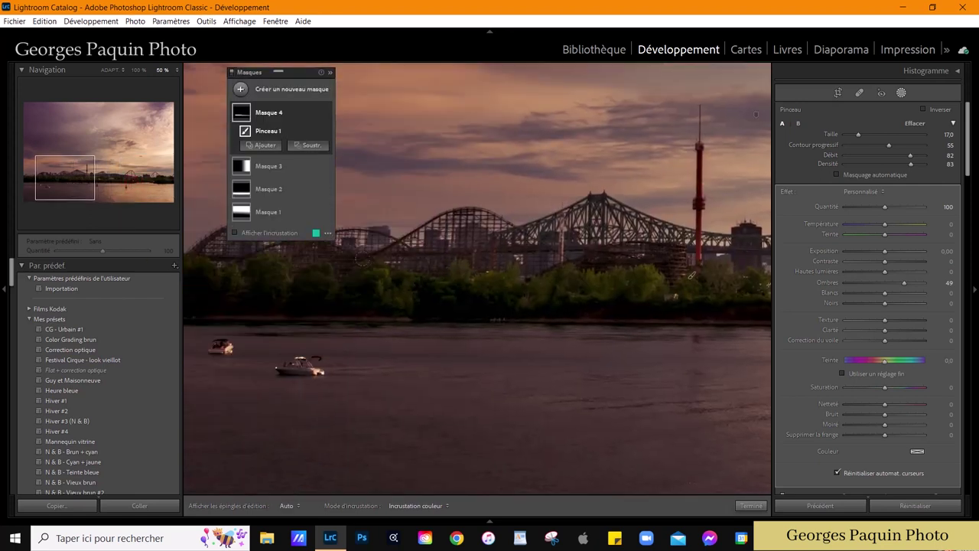
{"action": "left_click_drag", "start_coordinate": [395, 289], "coordinate": [636, 300]}
Fit the whole photo in view and close Masking with Terminé to return to Basic
{"action": "key", "text": "h"}
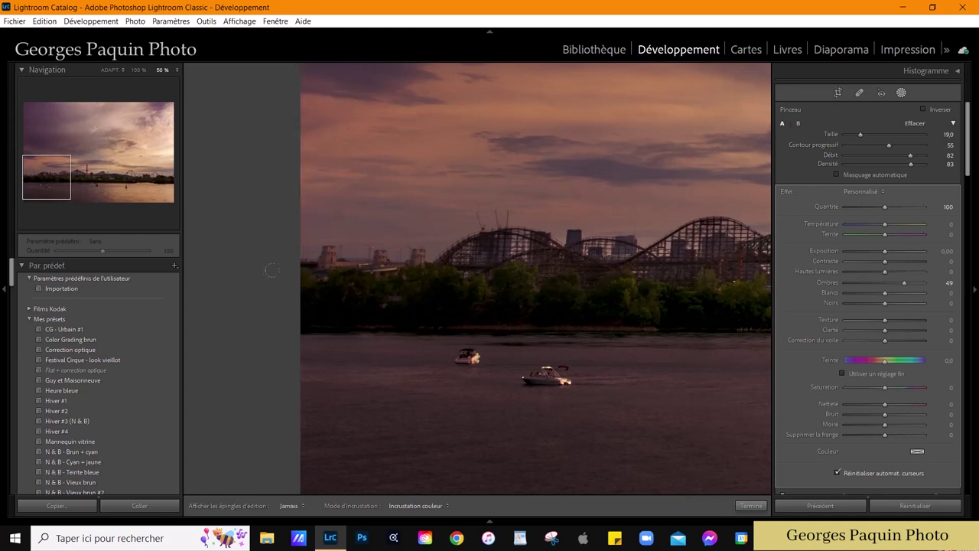
{"action": "key", "text": "h"}
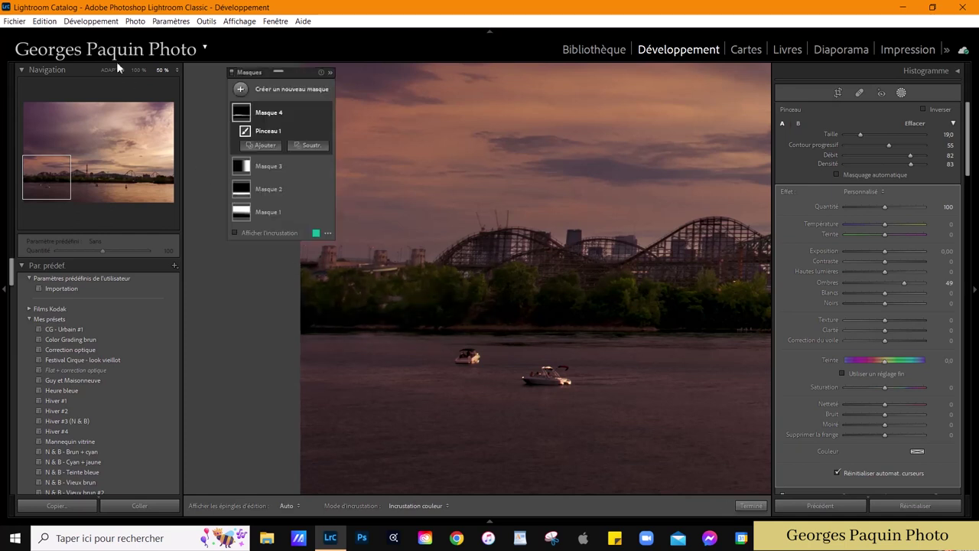
{"action": "key", "text": "z"}
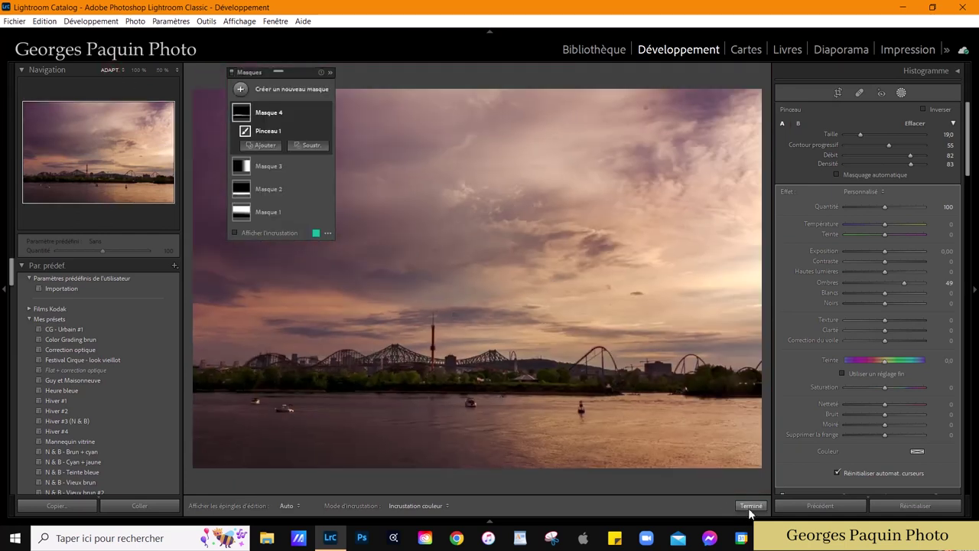
{"action": "left_click", "coordinate": [751, 506]}
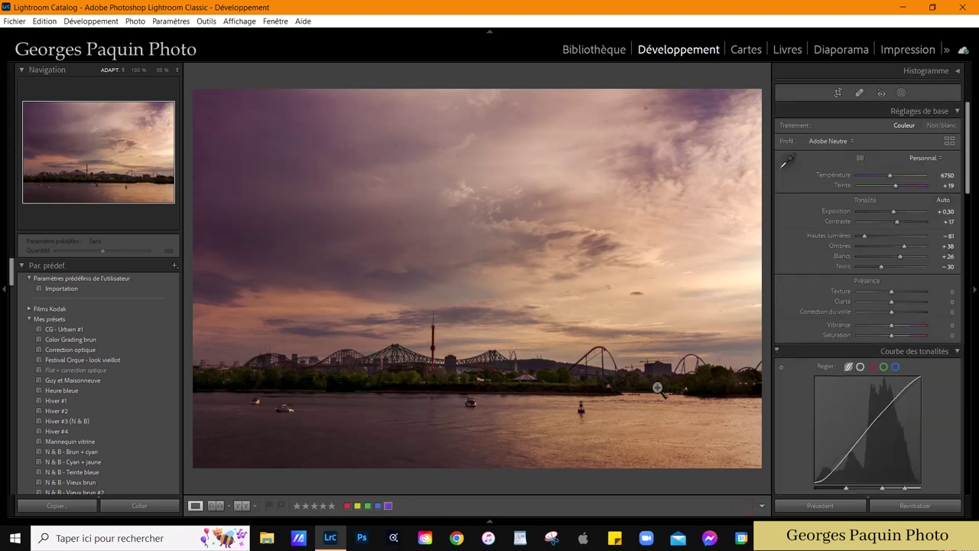